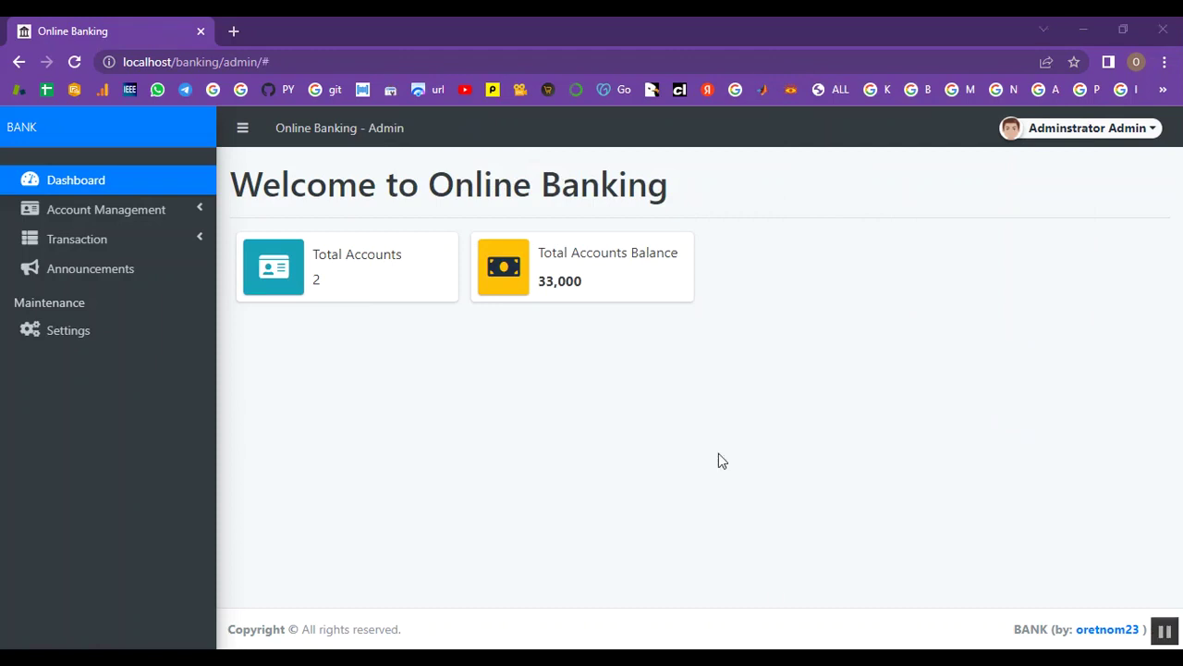
Return to the admin dashboard (2 accounts, 33,000 total) and expand Account Management
left_click(102, 186)
left_click(151, 210)
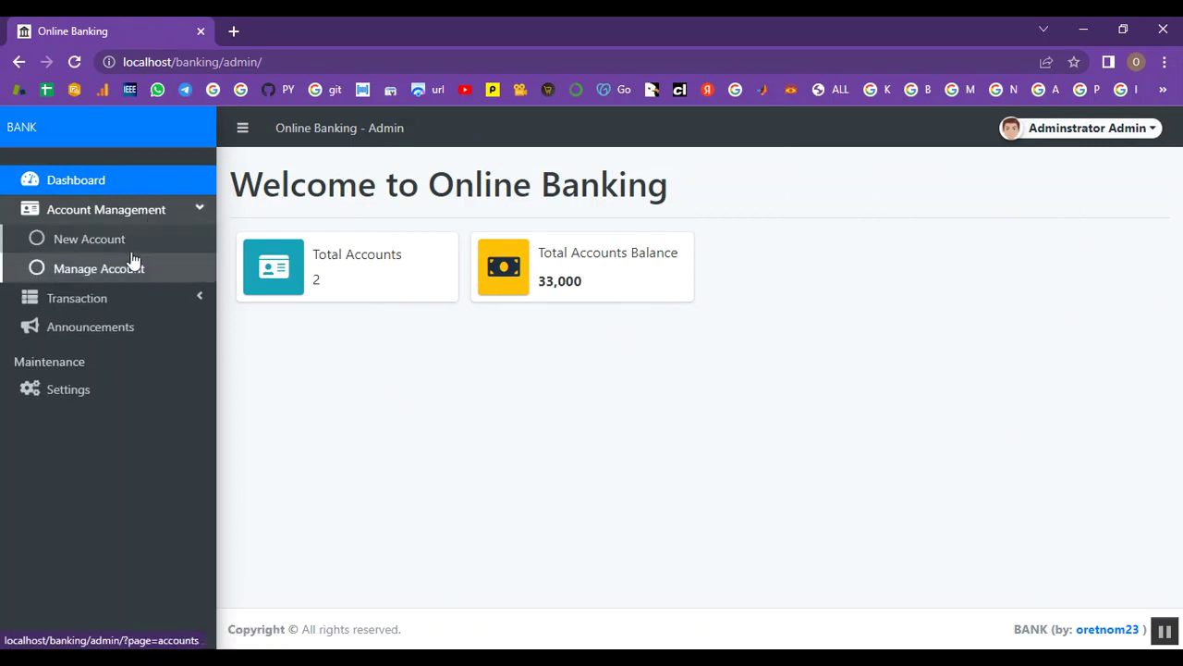
Start a new account with the client's account number, first, middle and last name, and e-mail
left_click(130, 254)
left_click(399, 266)
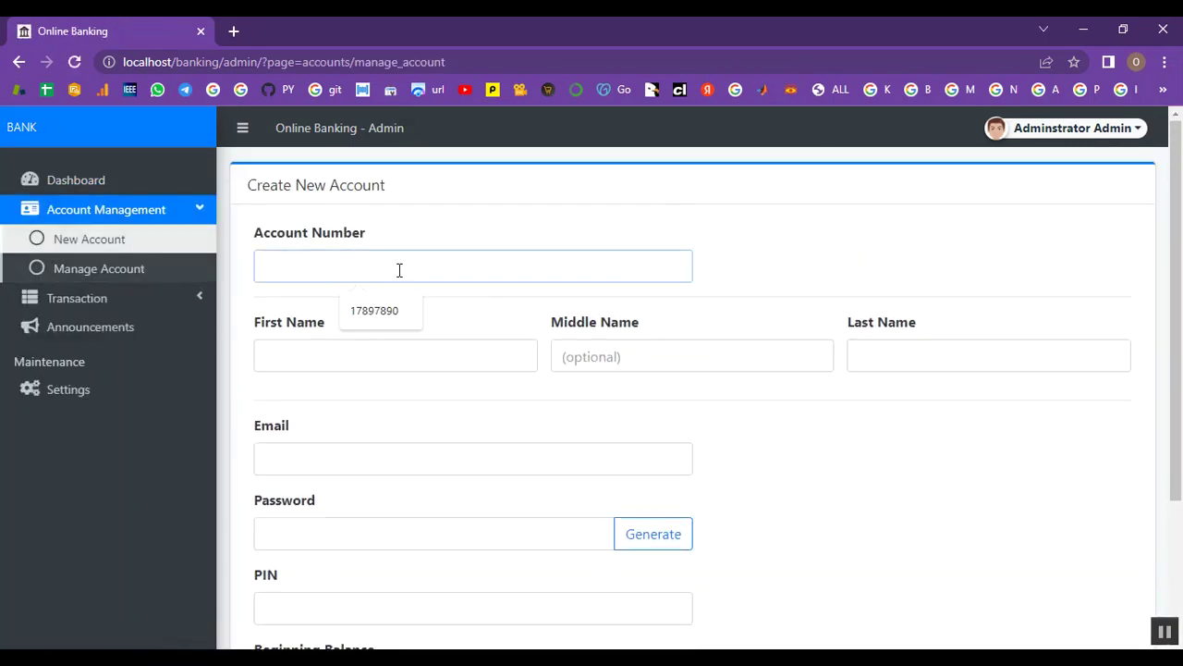
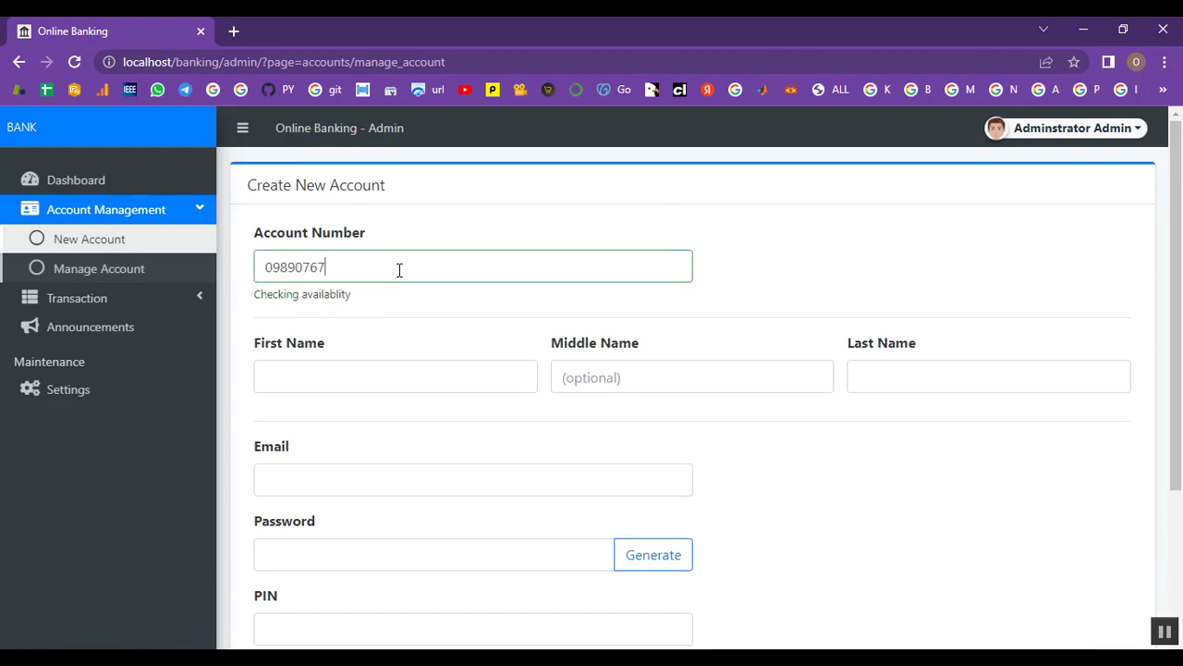
left_click(368, 376)
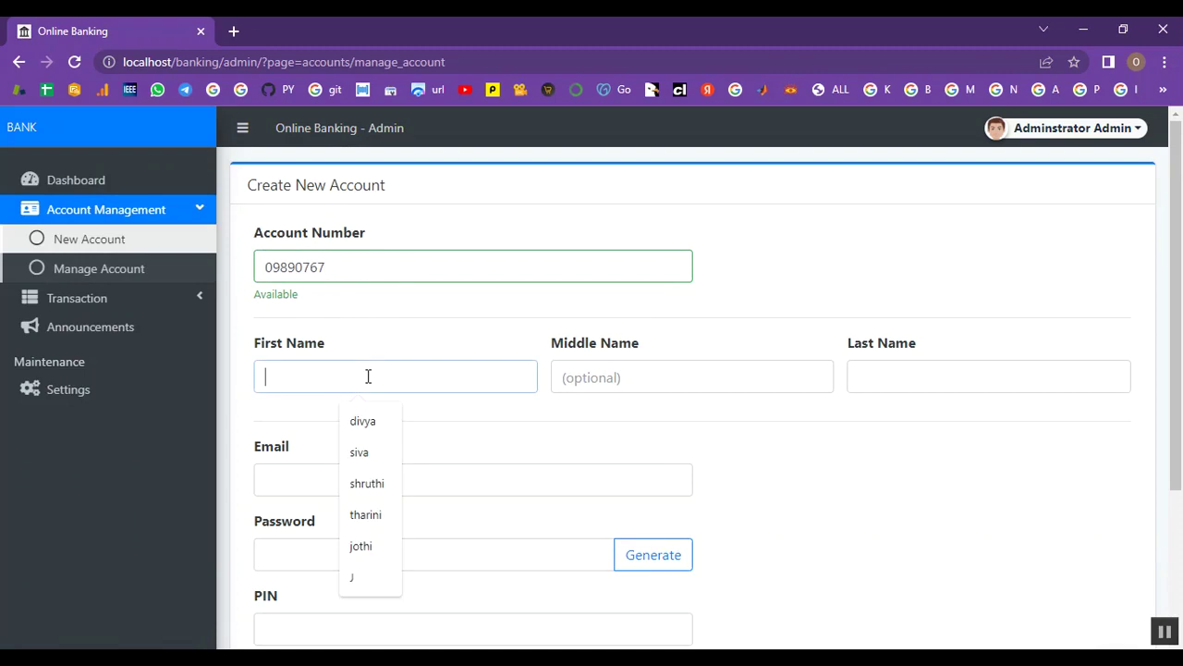
type("preethi")
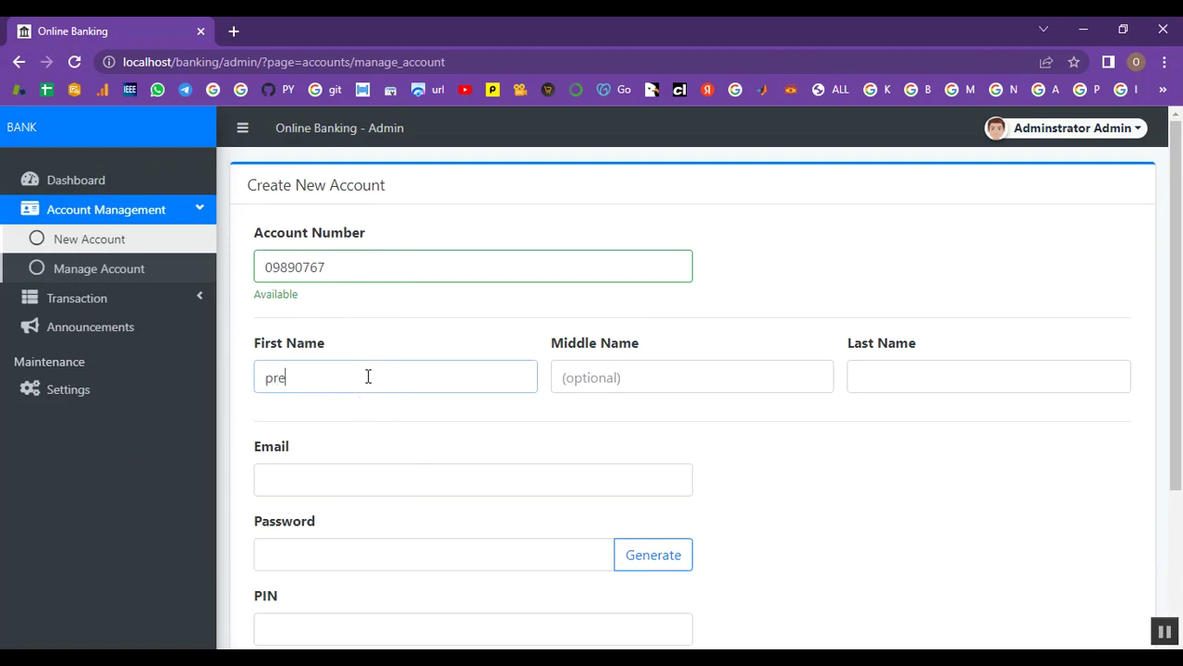
left_click(637, 378)
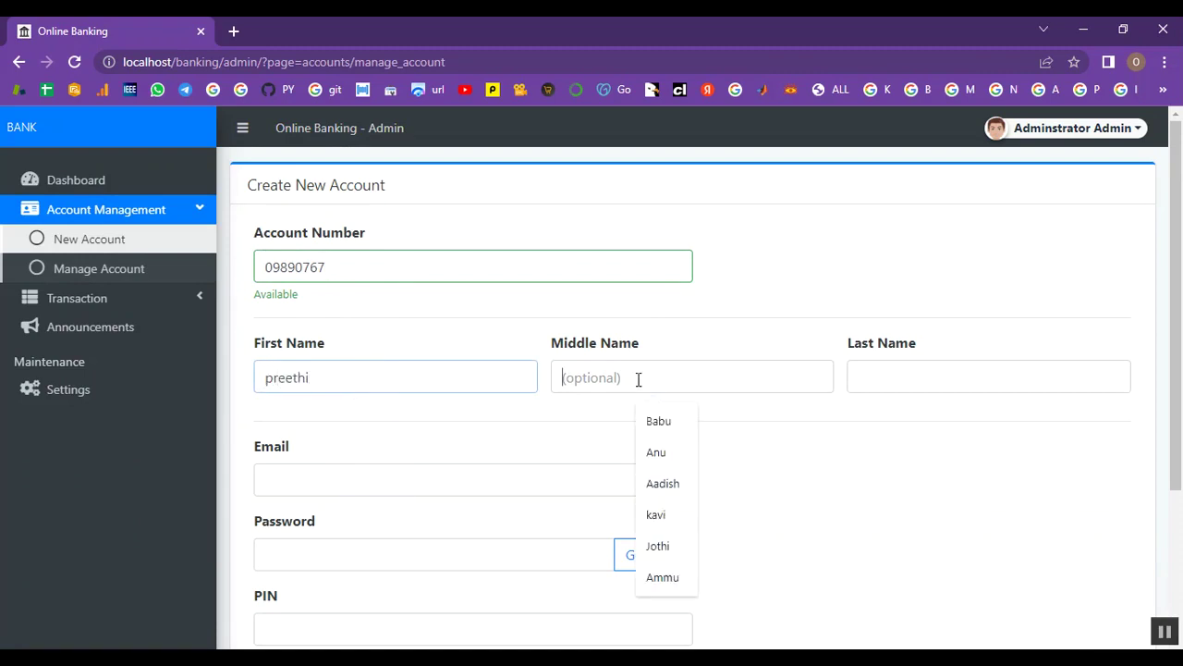
type("a")
left_click(902, 376)
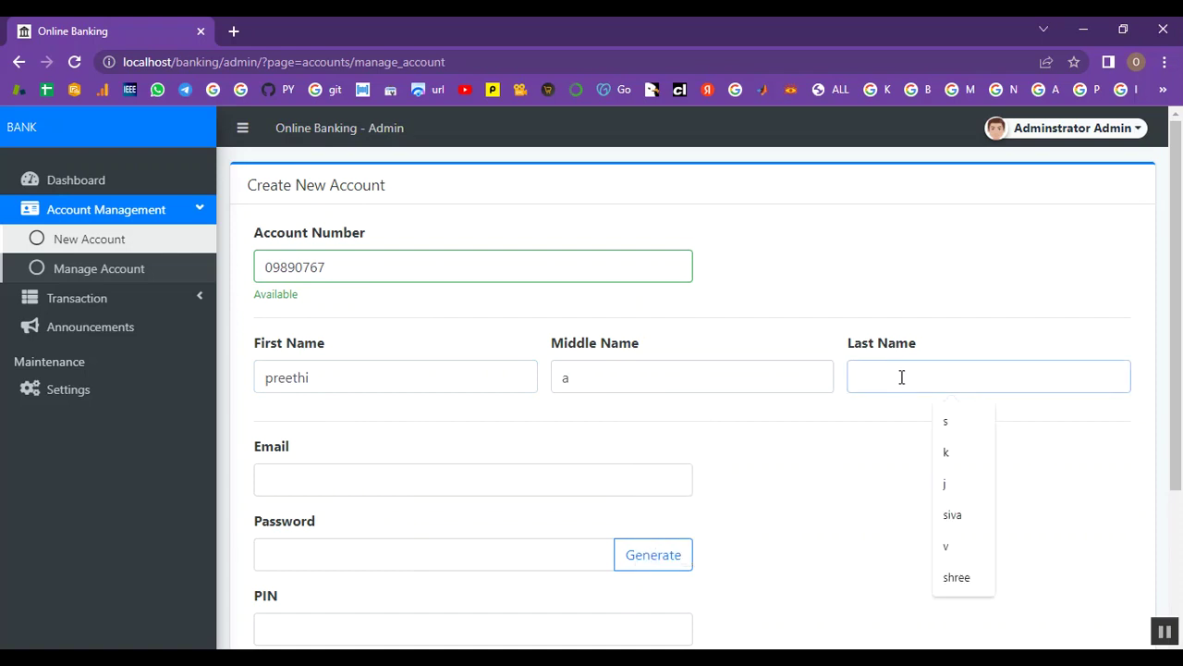
type("k")
left_click(321, 482)
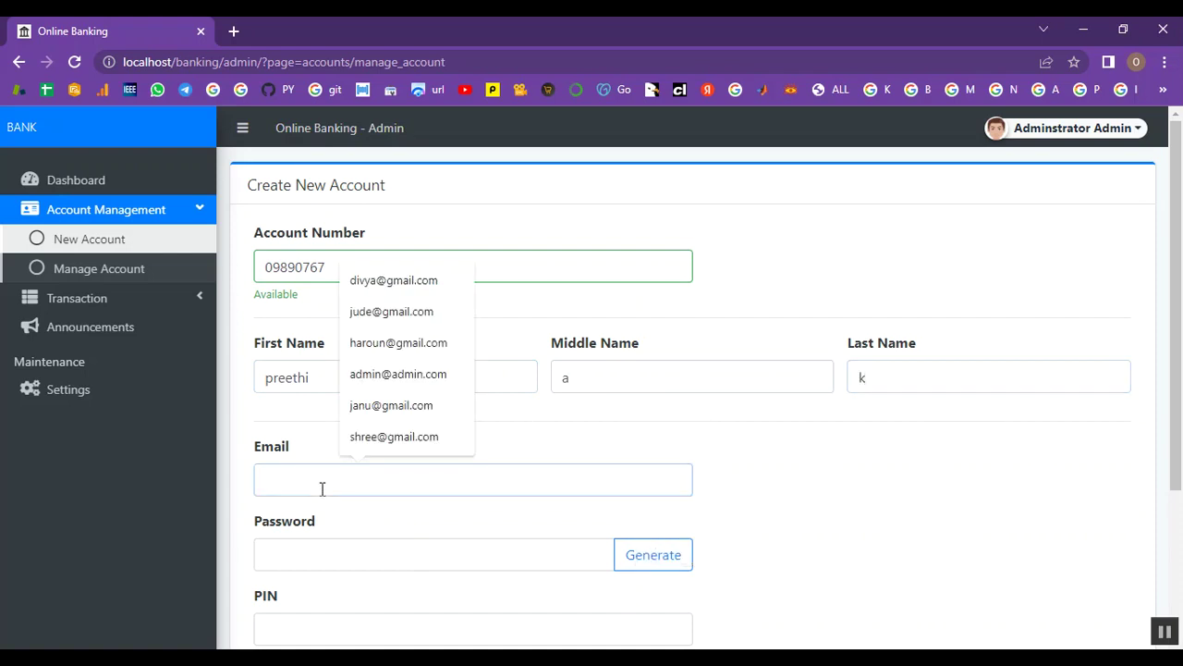
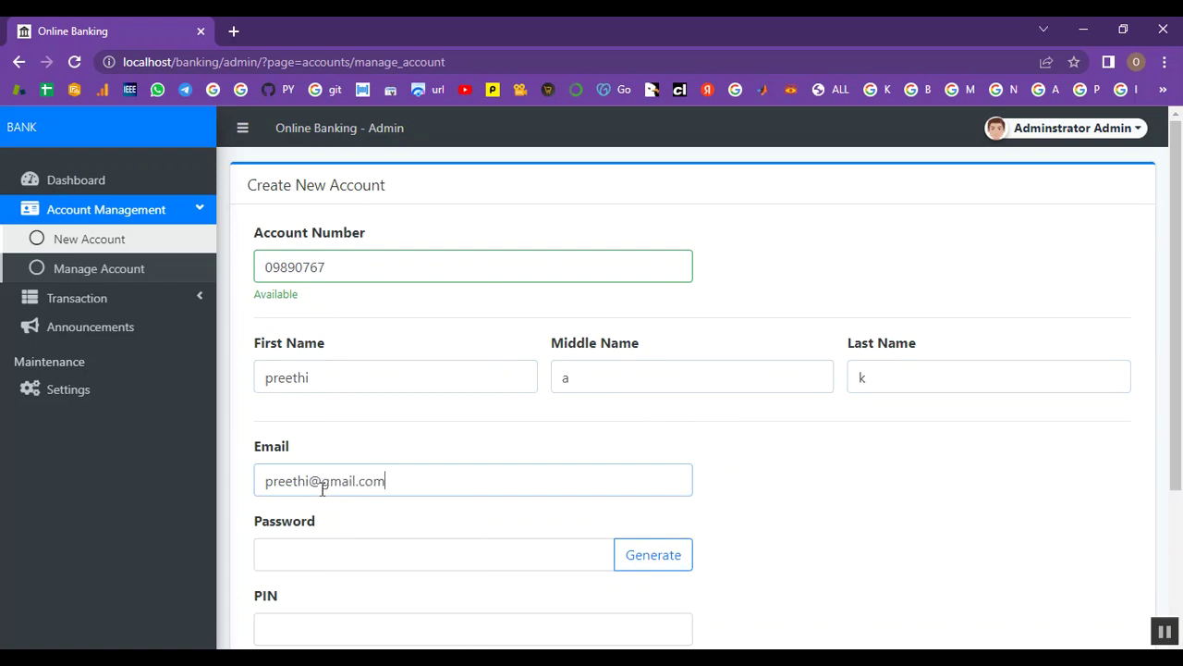
Generate a password, enter the account PIN, and set the beginning balance to 20000
scroll(329, 490, "down", 1)
left_click(341, 469)
left_click(657, 471)
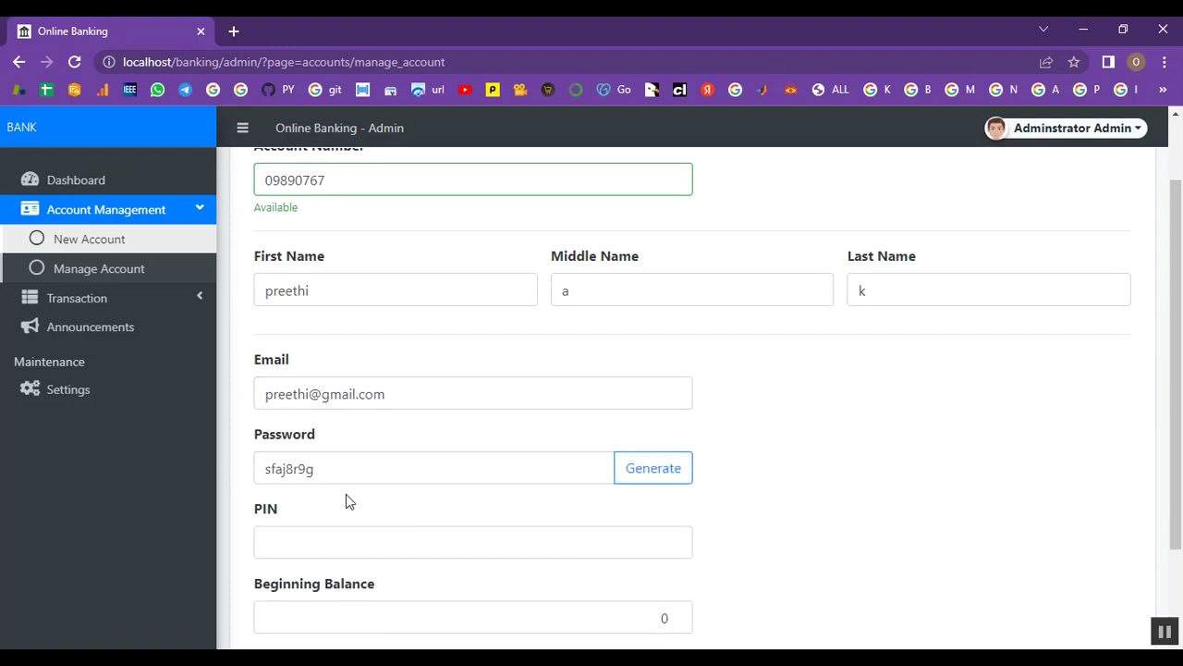
scroll(346, 499, "down", 1)
left_click(329, 467)
type("246")
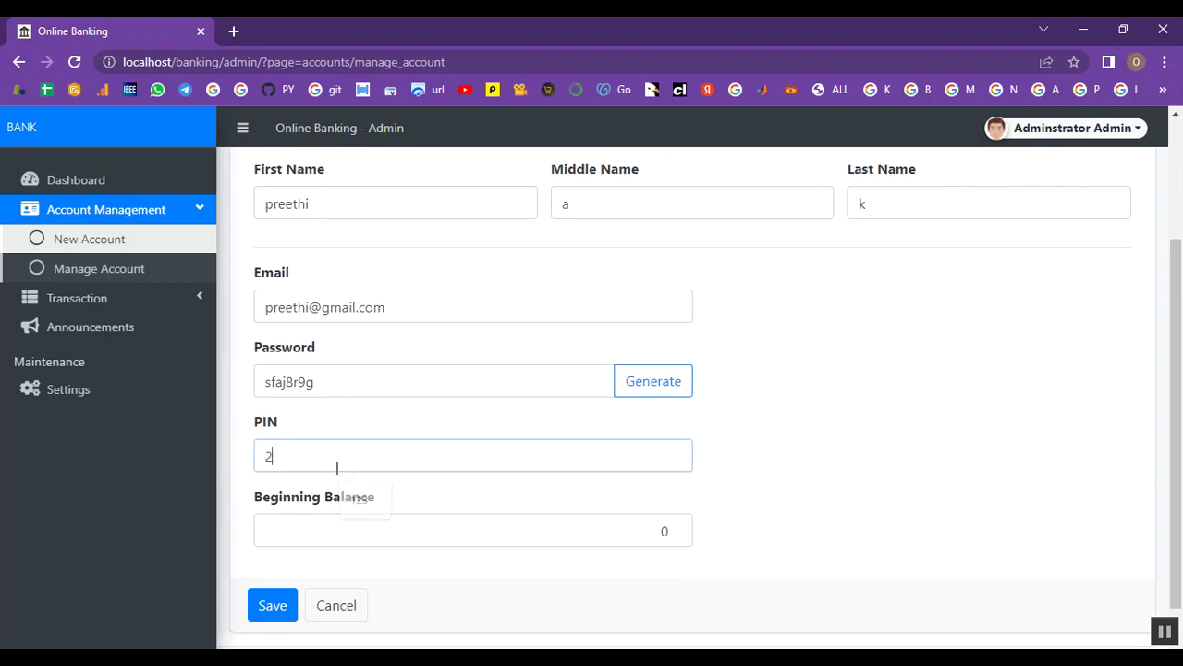
left_click(308, 534)
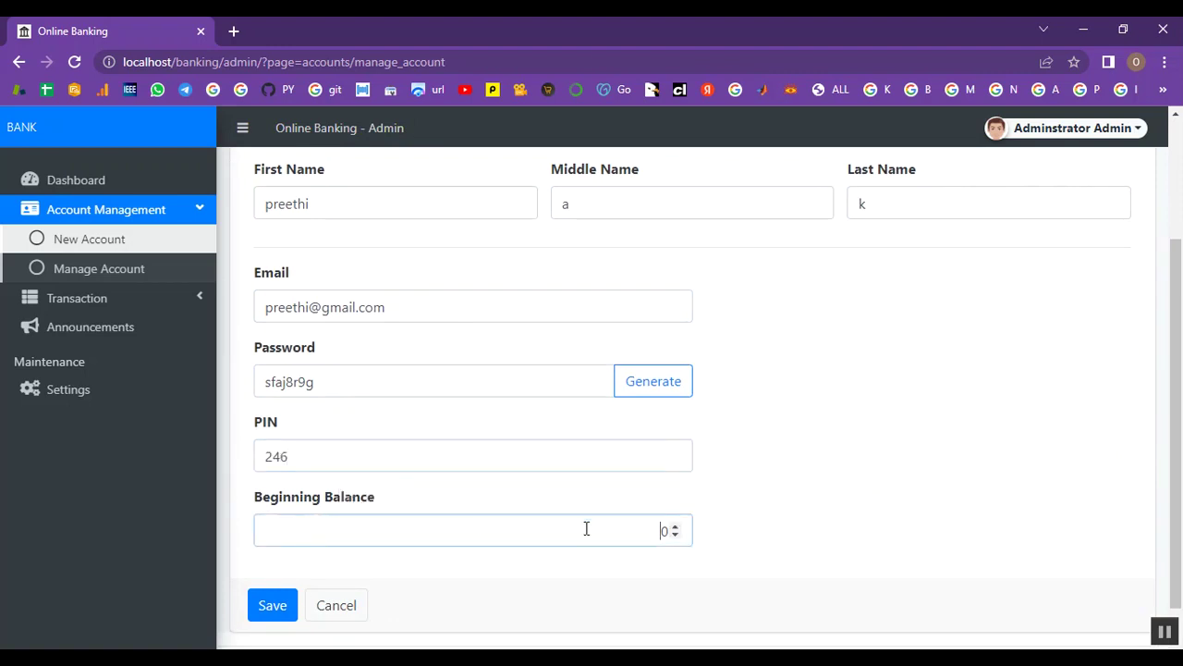
left_click(675, 527)
left_click(675, 527)
key("BackSpace")
type("2000")
scroll(883, 481, "up", 2)
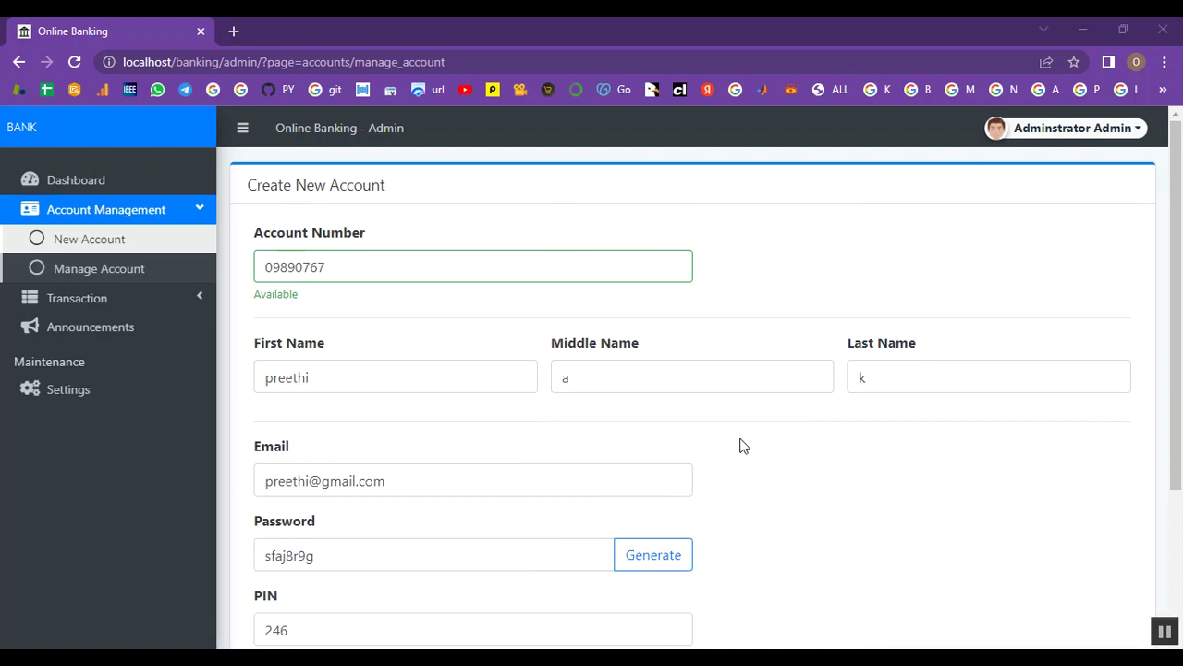
scroll(744, 450, "down", 2)
scroll(753, 449, "up", 3)
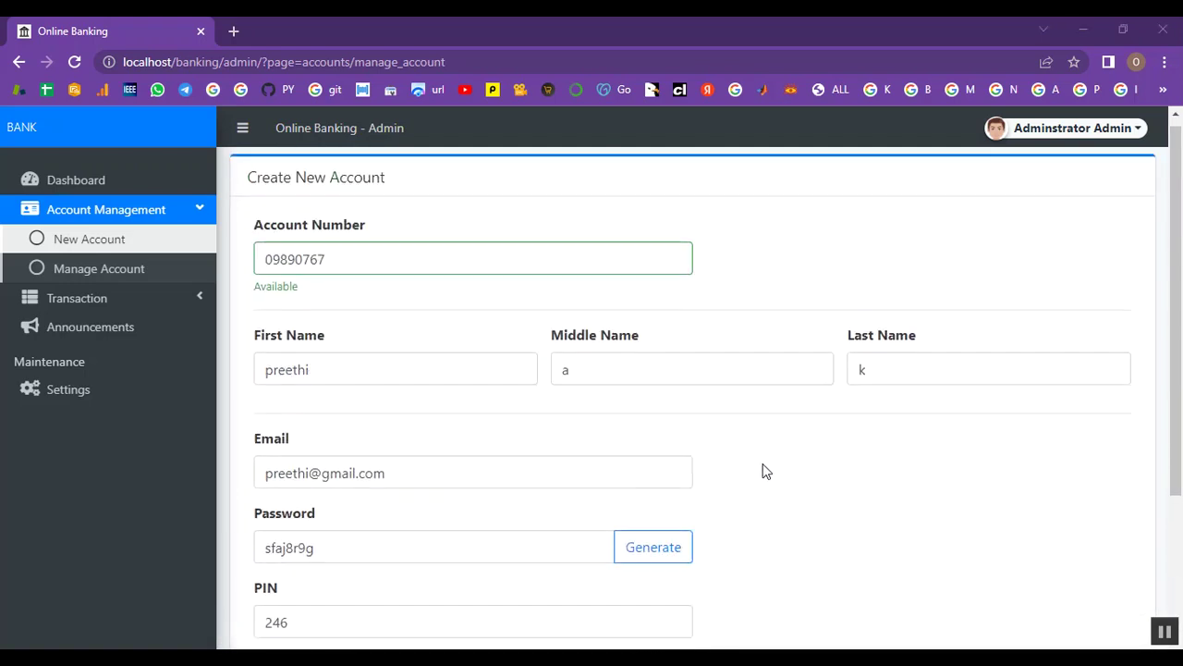
scroll(974, 302, "down", 2)
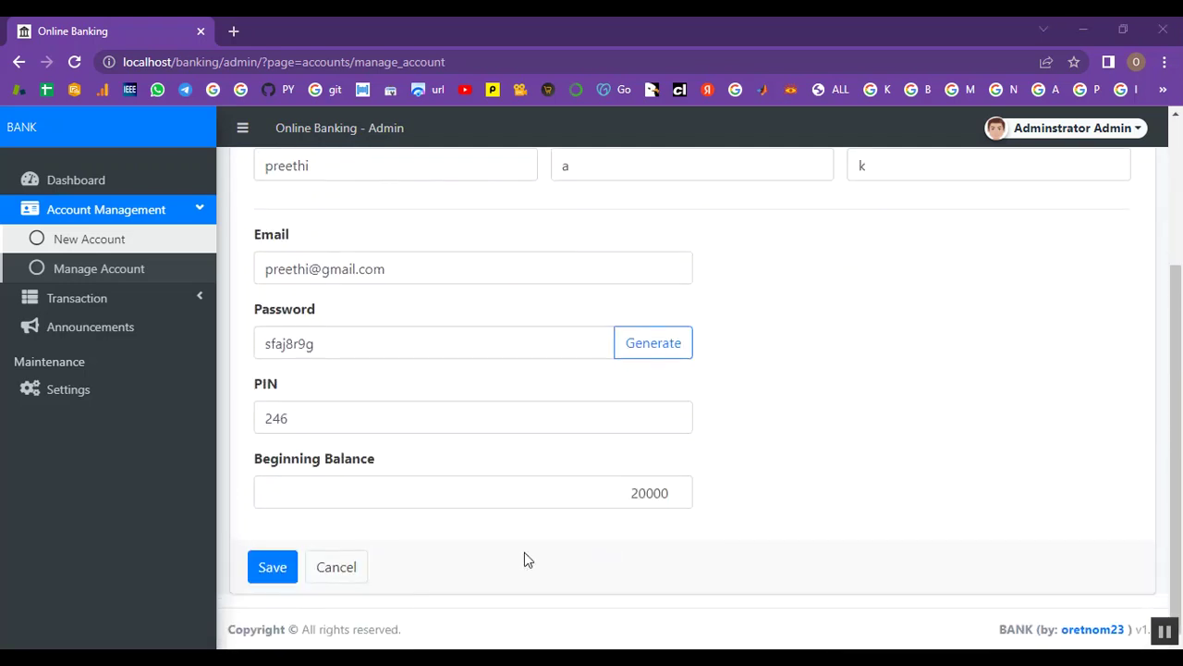
Save the new account and reload the accounts list
left_click(267, 565)
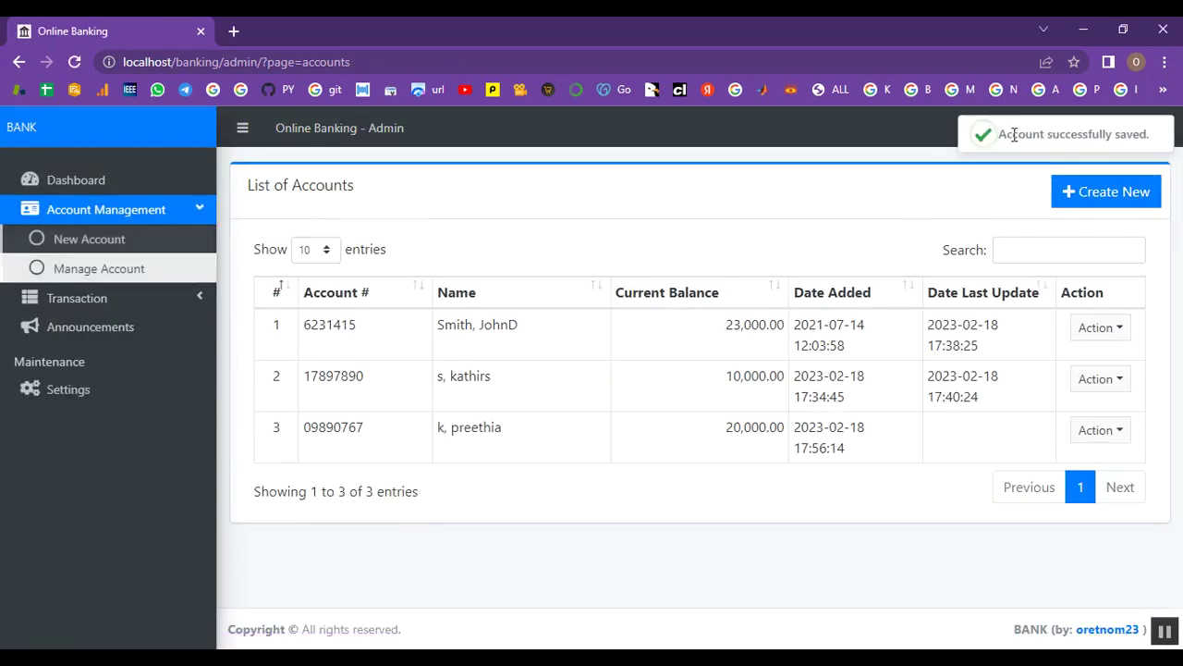
left_click_drag(999, 134, 1149, 137)
left_click(848, 195)
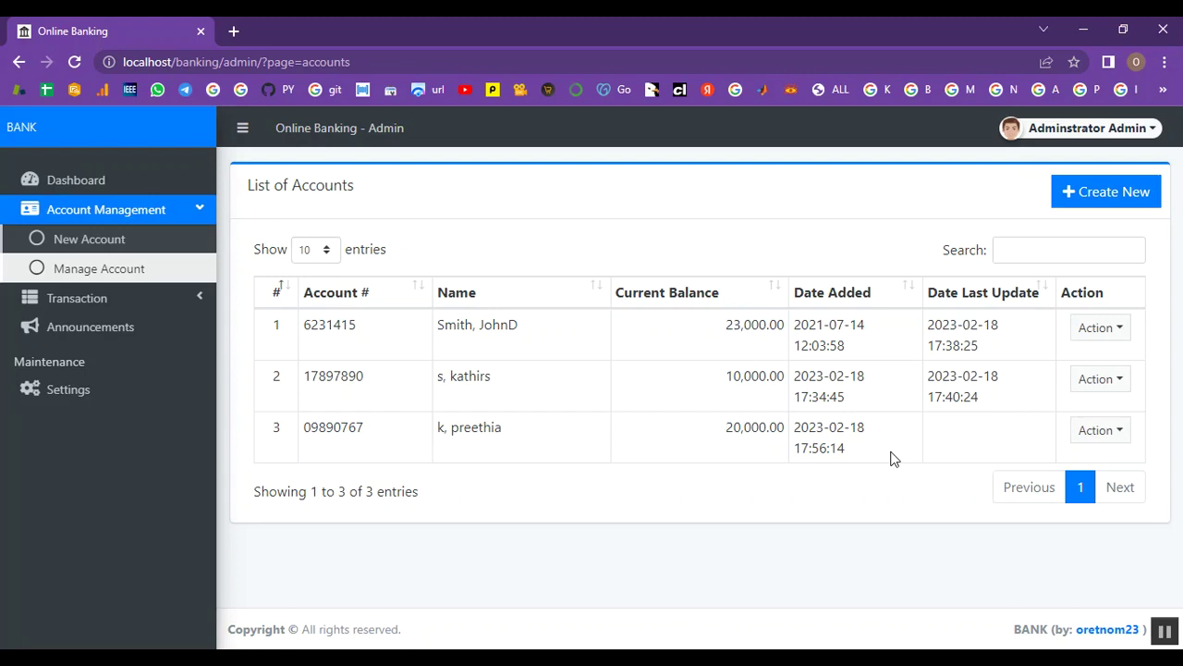
left_click(80, 270)
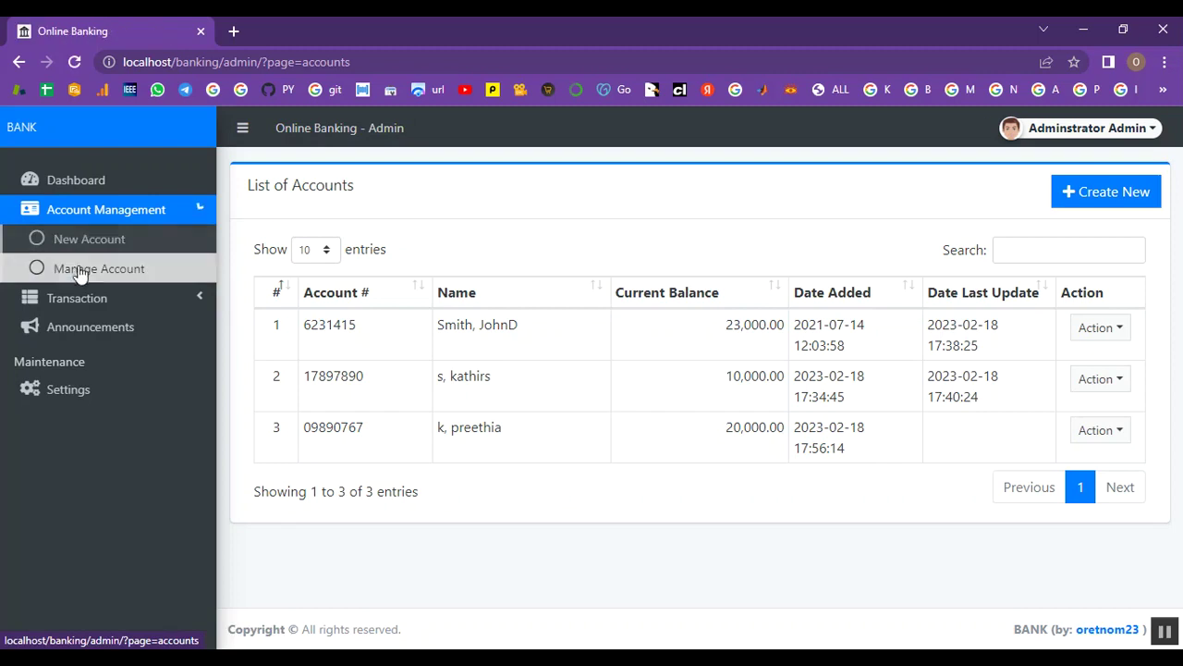
View all transactions, including the new 20,000.00 beginning balance entry
left_click(97, 298)
left_click(148, 213)
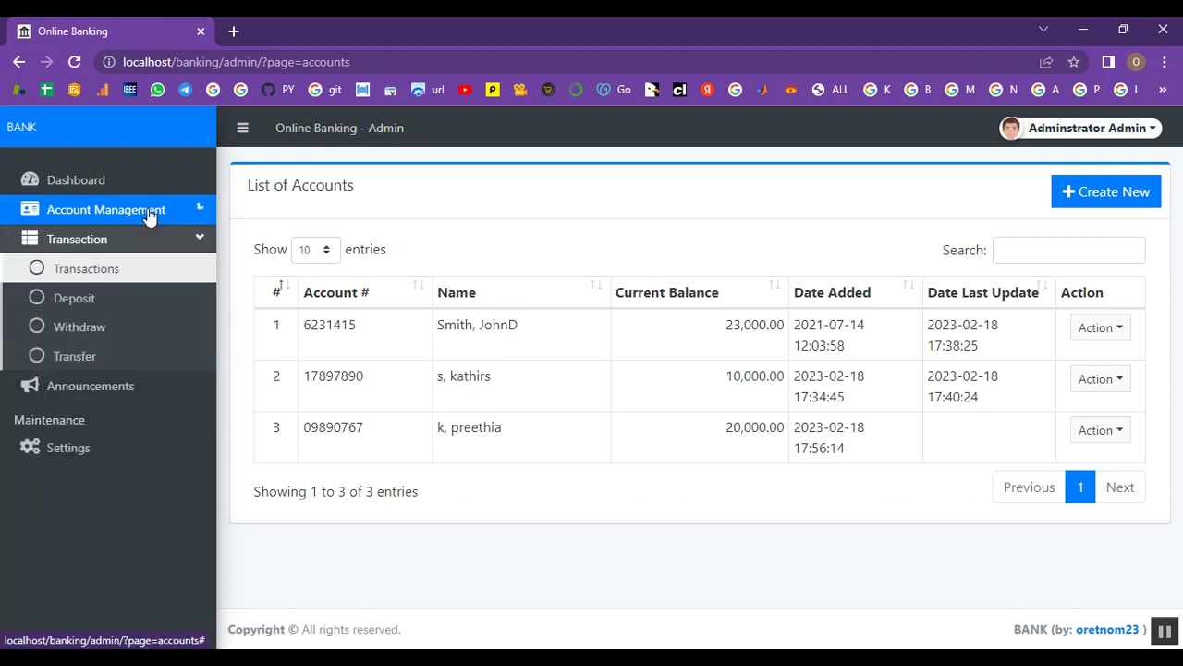
left_click(99, 268)
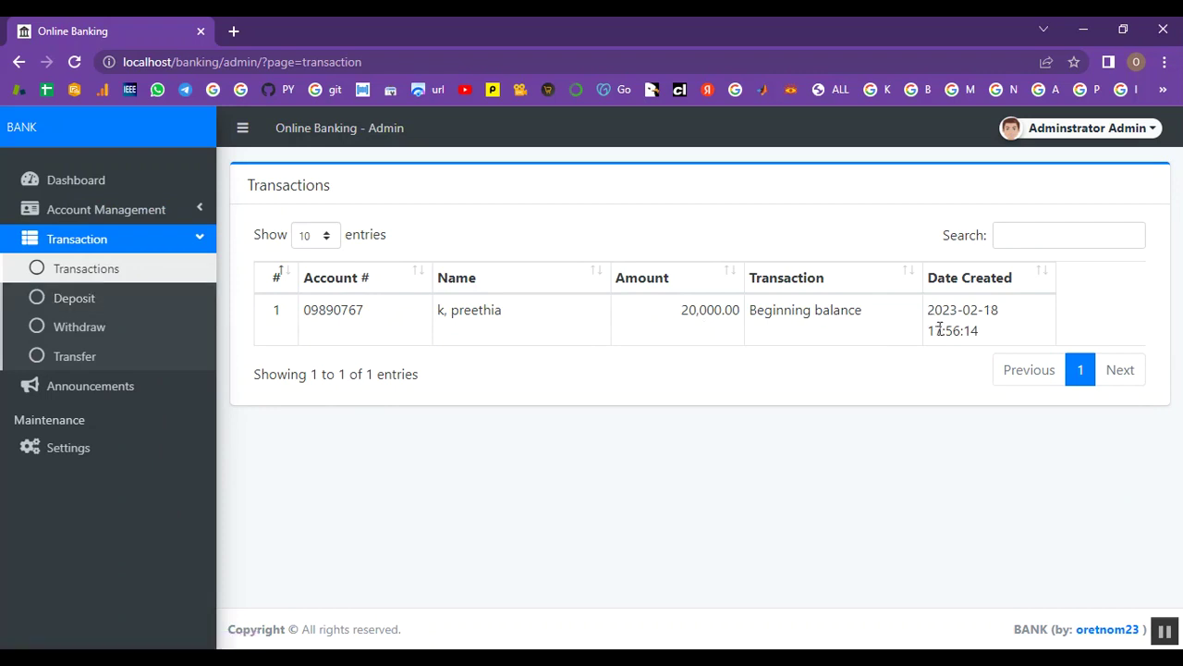
left_click(137, 298)
Deposit 25000 into the client's account, replacing the default 0 amount
left_click(463, 272)
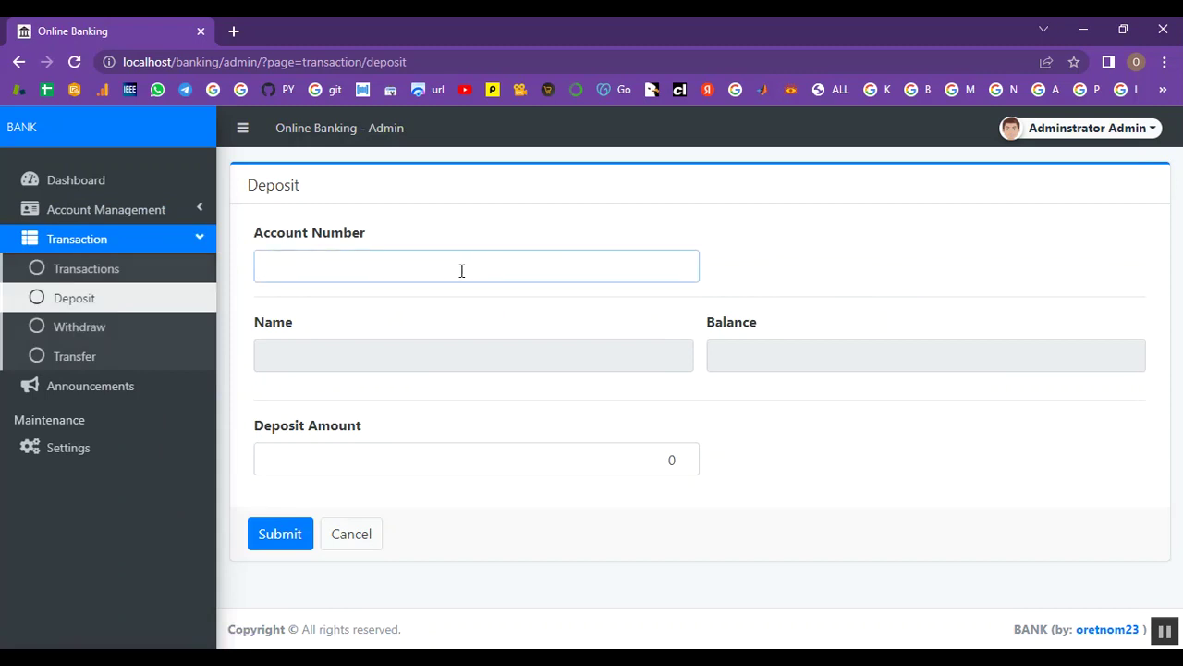
type("0989")
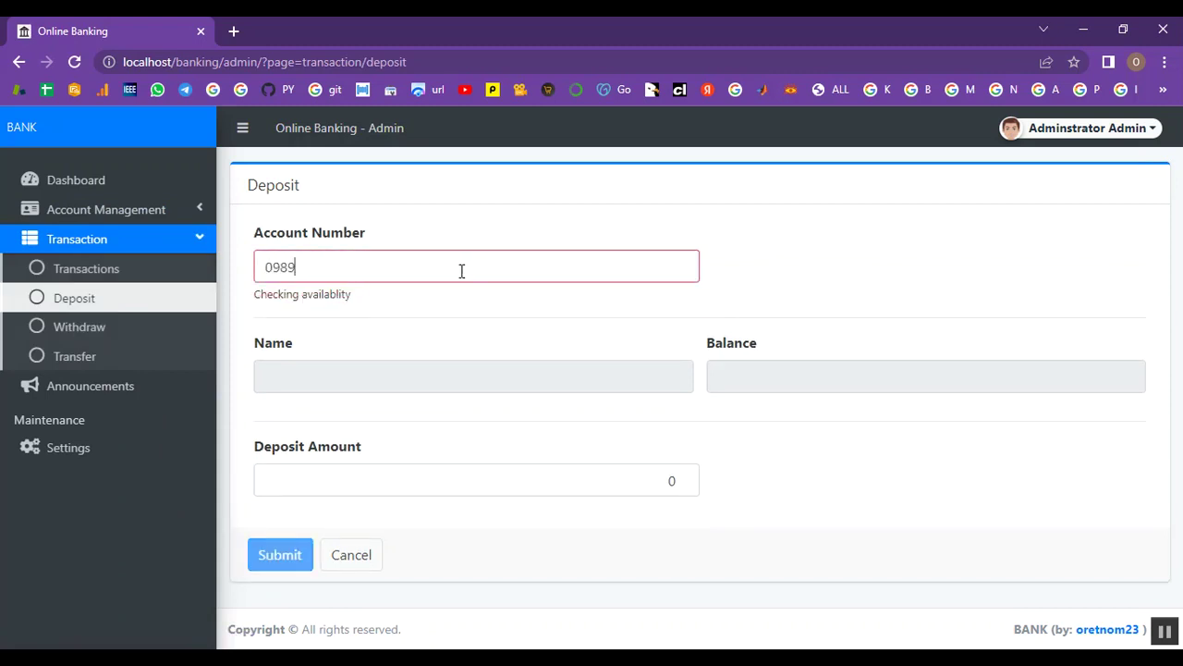
type("0767")
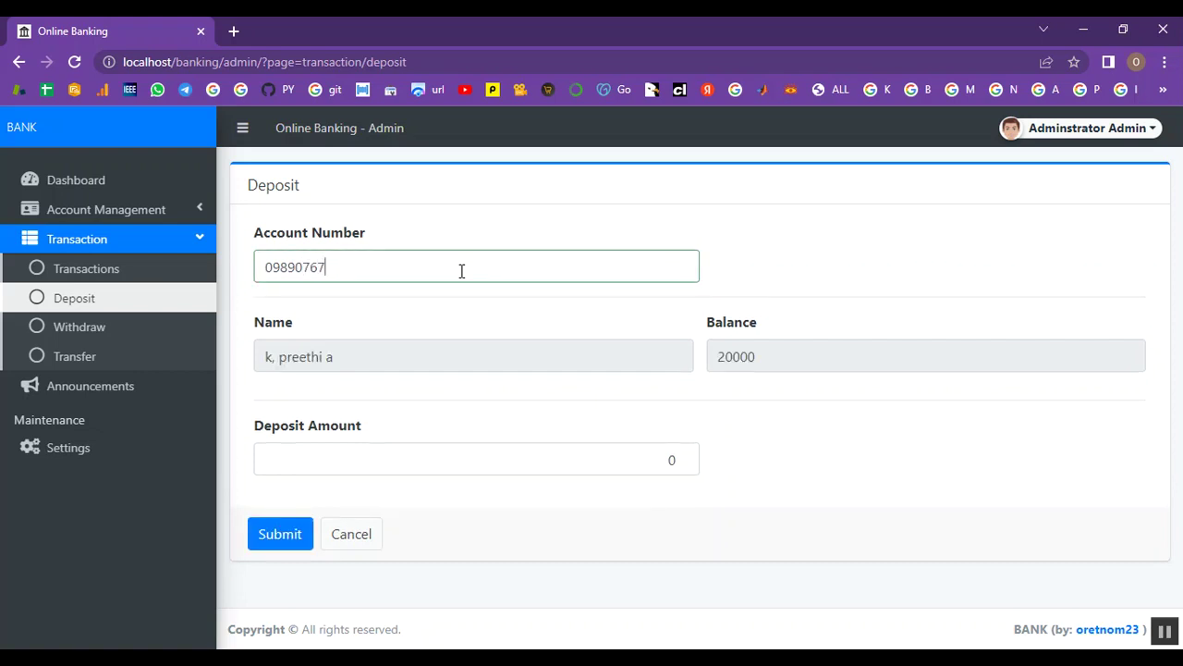
left_click(376, 456)
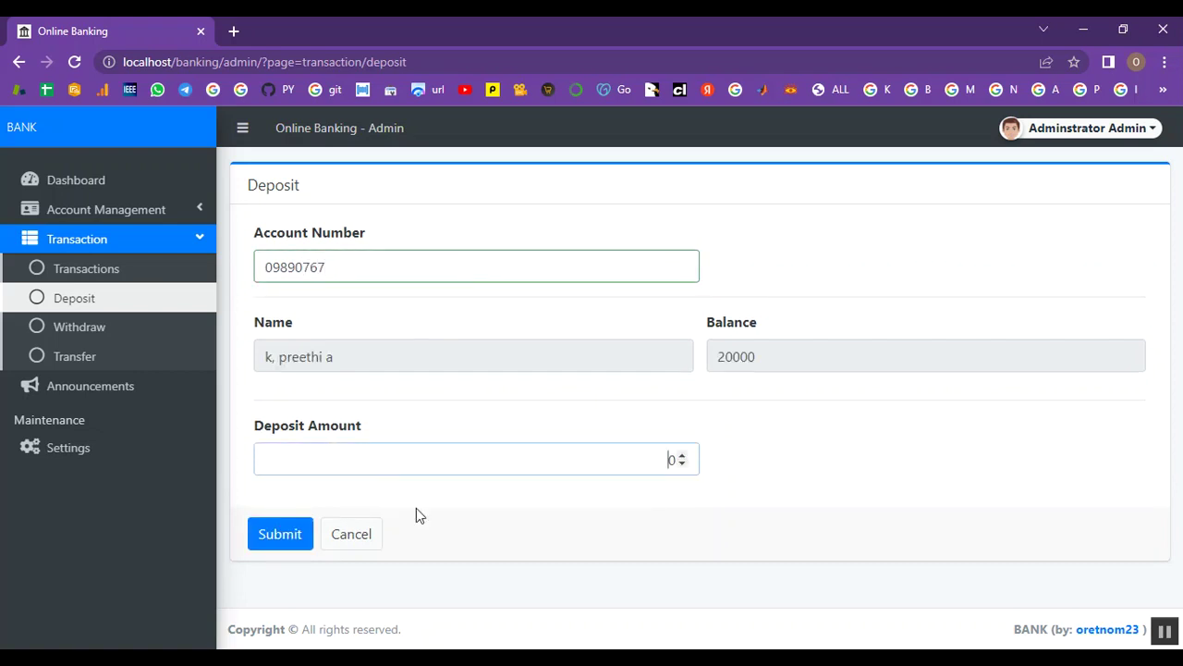
double_click(678, 461)
left_click(677, 459)
type("25000")
left_click(297, 533)
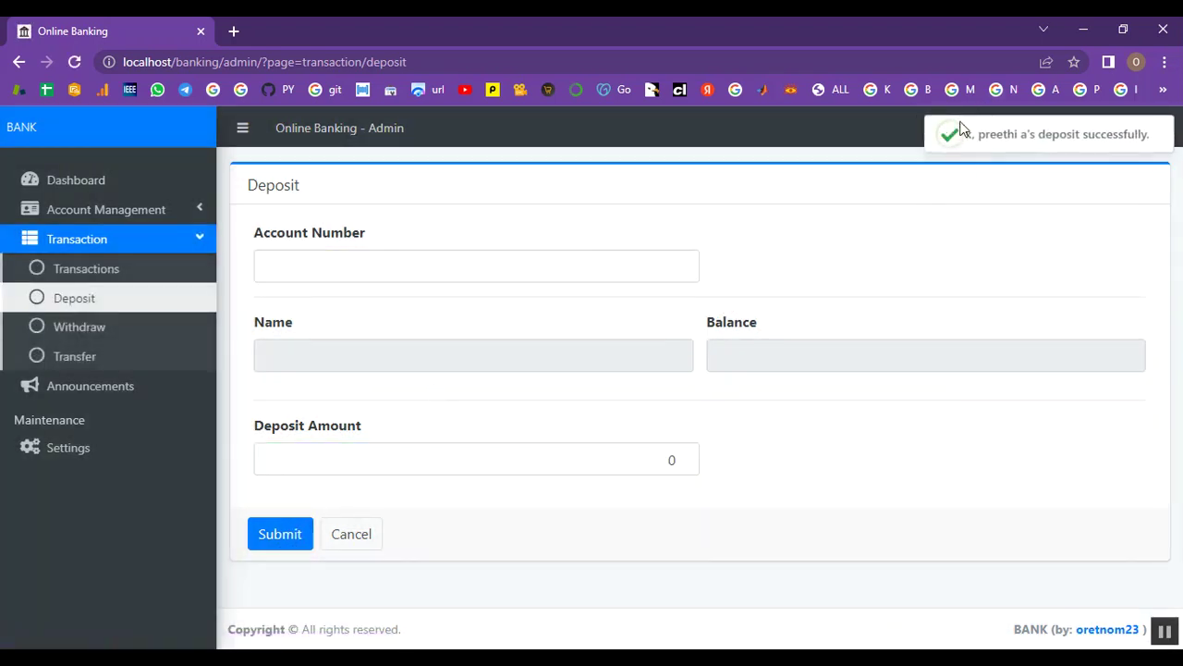
left_click_drag(966, 134, 1140, 134)
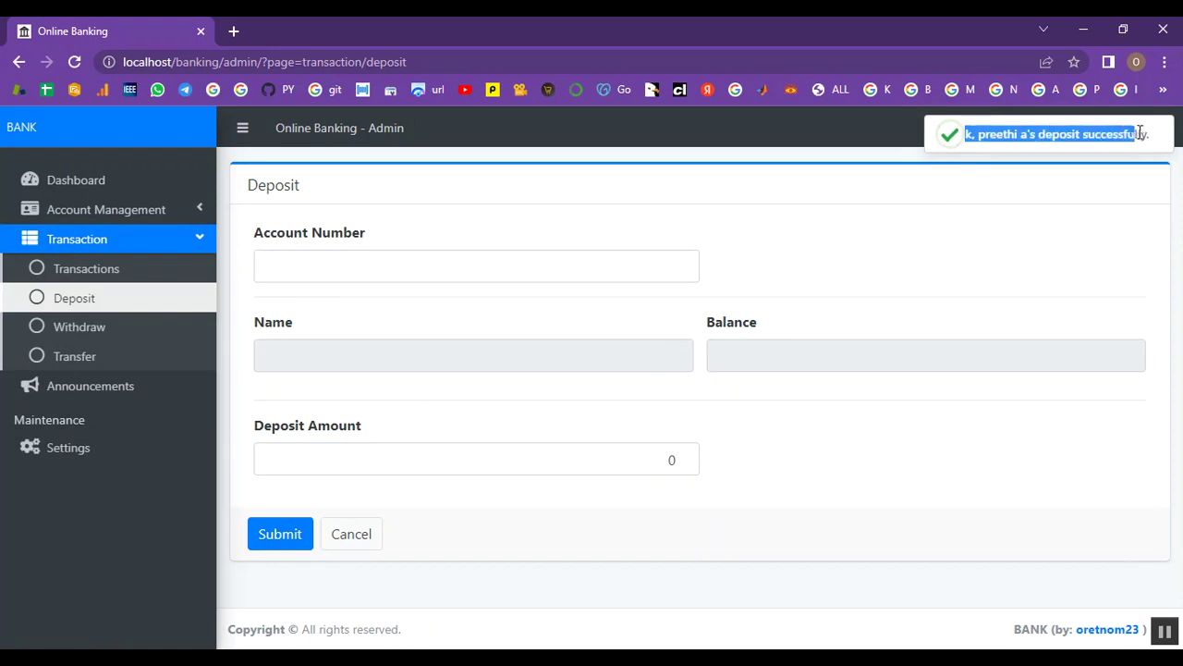
left_click(1027, 195)
left_click(117, 334)
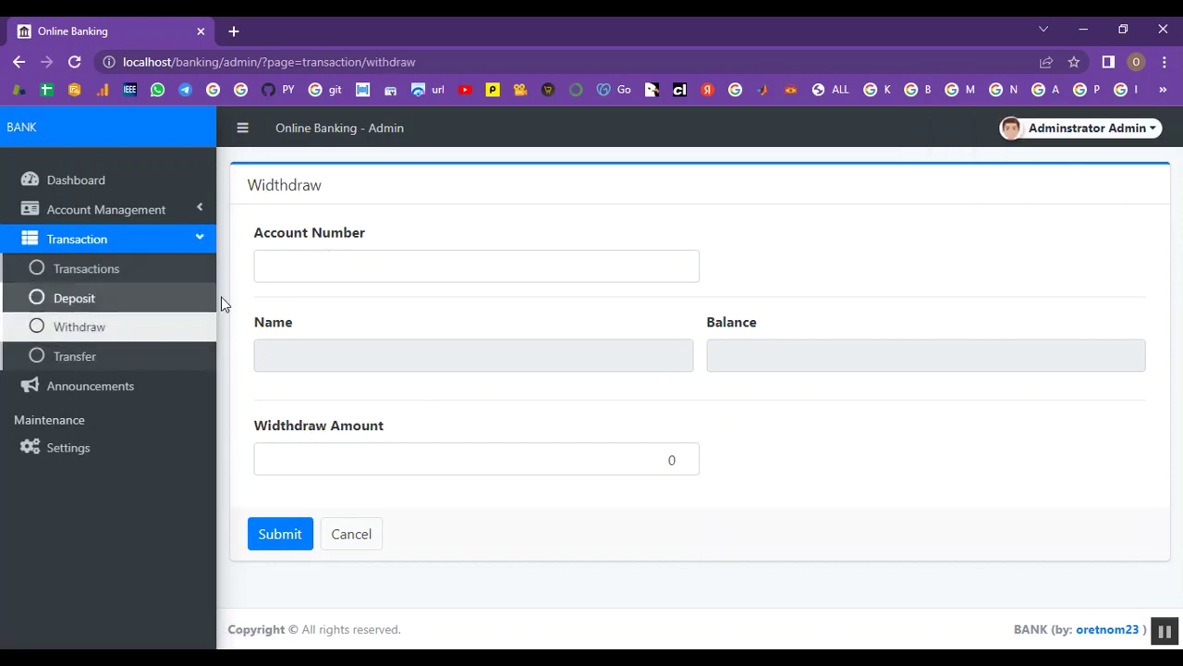
Withdraw 20000 from the client's account
left_click(286, 272)
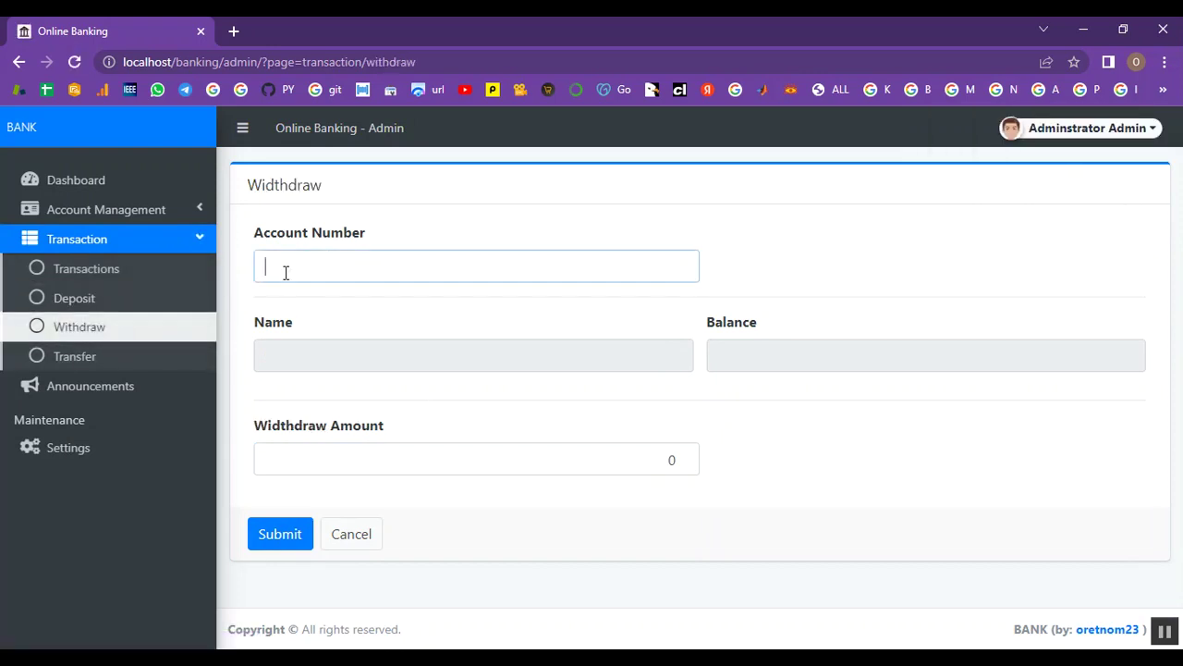
type("09")
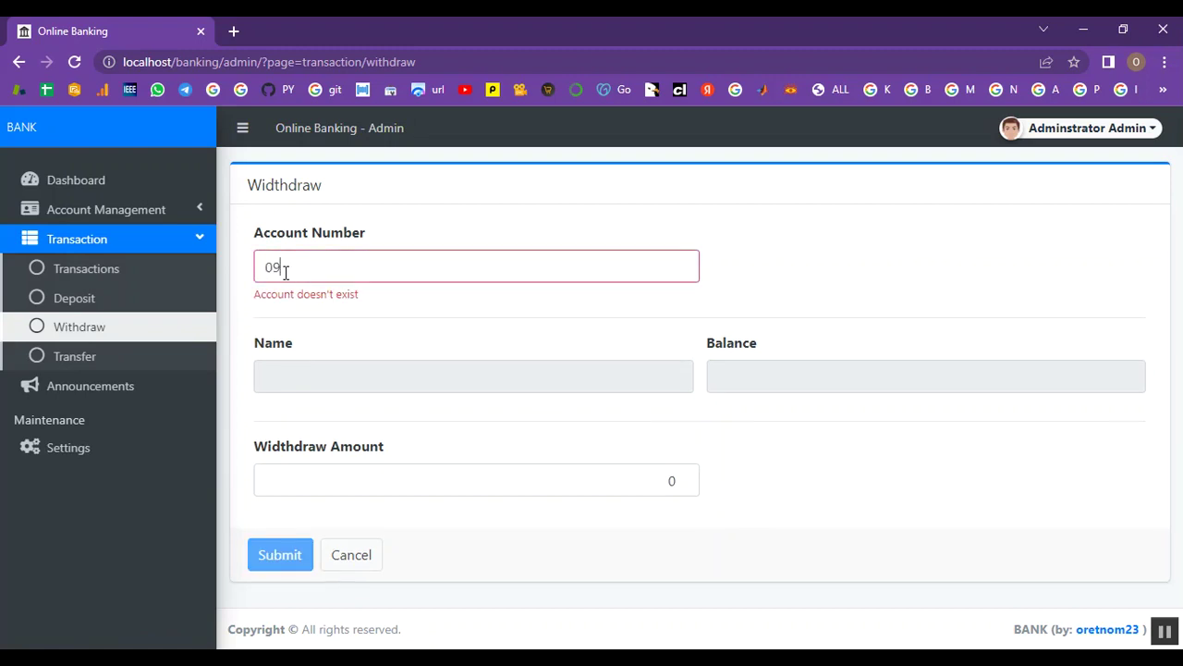
type("890767")
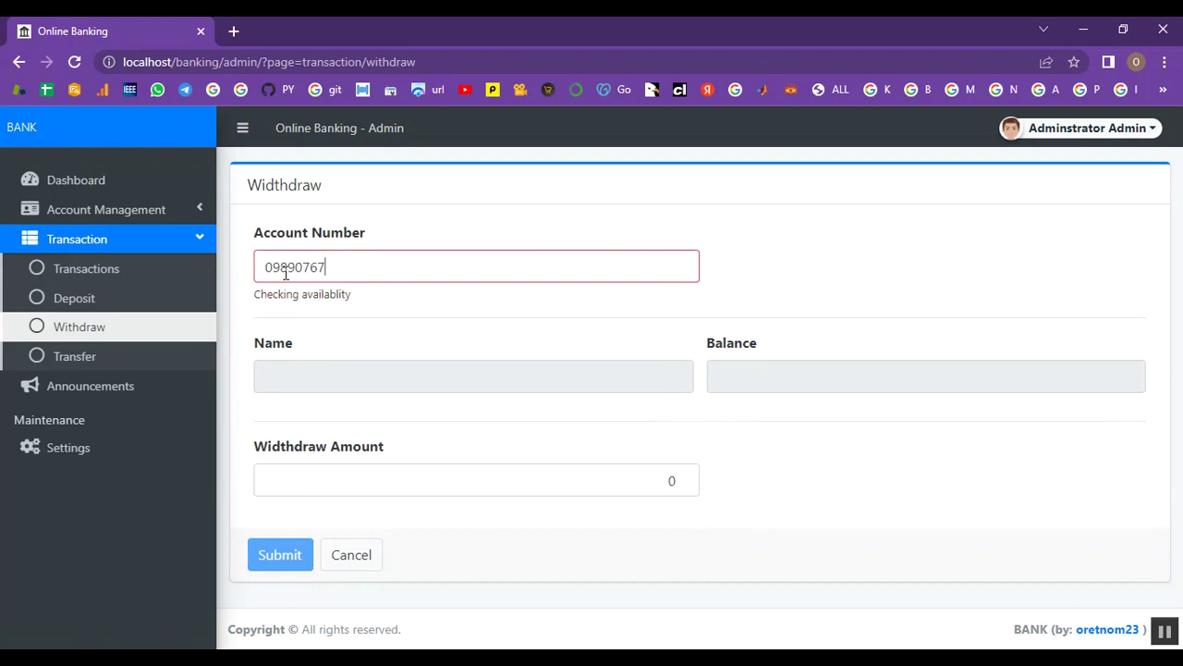
left_click(426, 460)
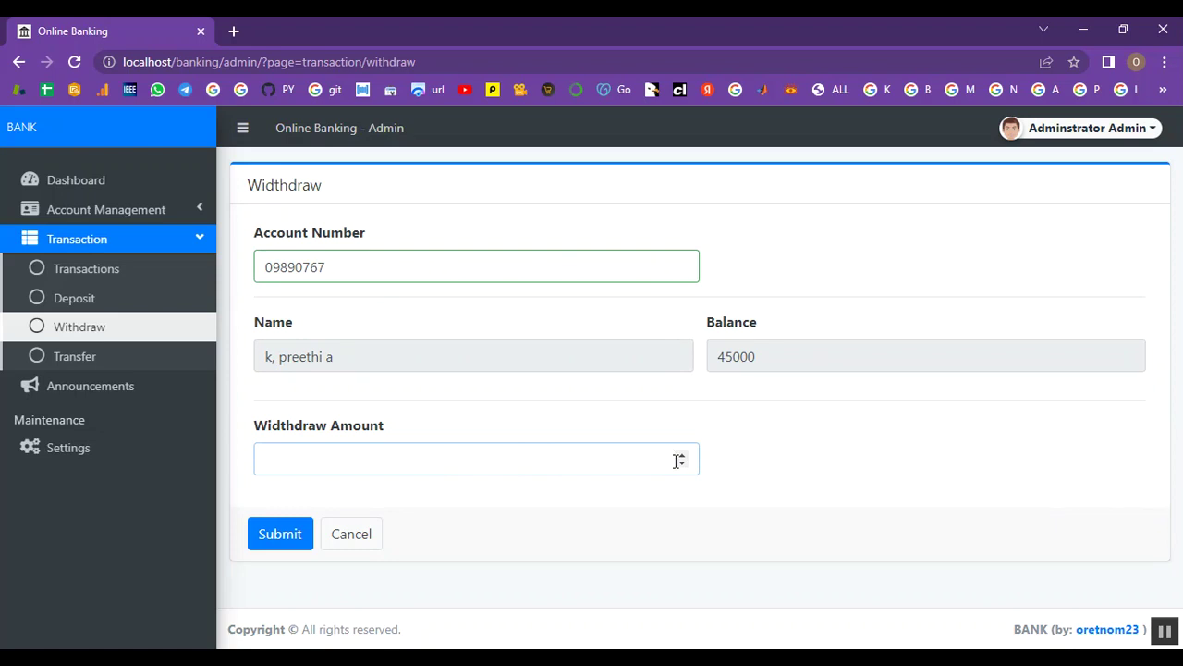
type("20000")
left_click(290, 539)
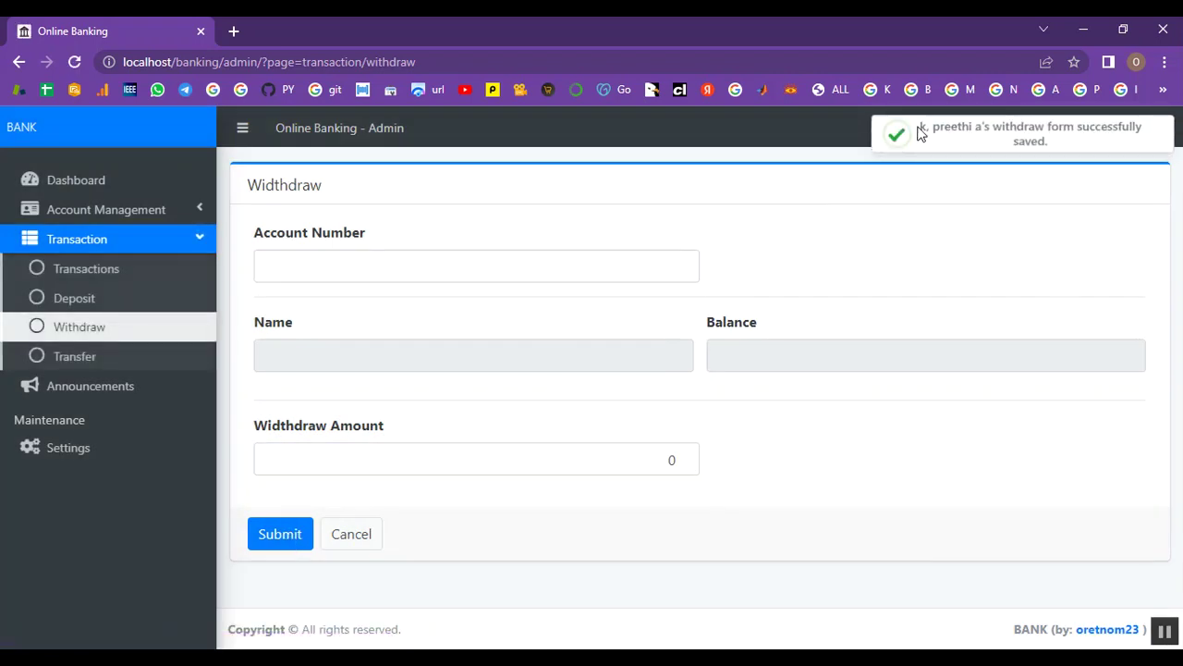
left_click_drag(923, 131, 1059, 145)
left_click(109, 360)
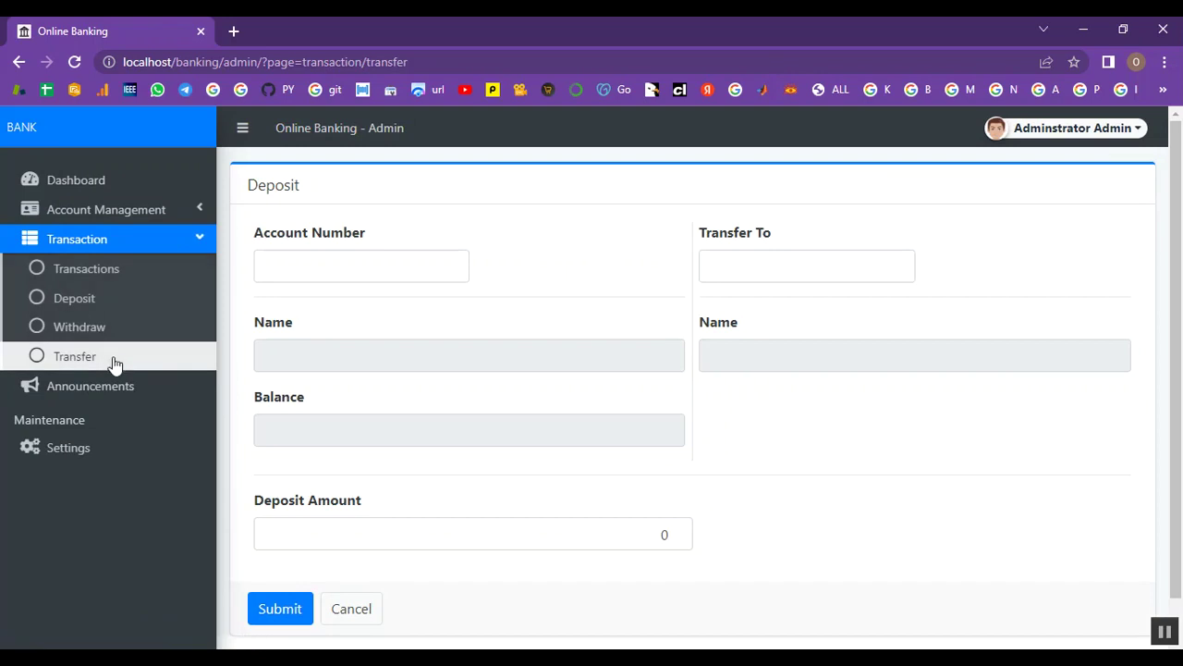
Transfer 5000 from the client's account to the recipient customer's account
left_click(336, 261)
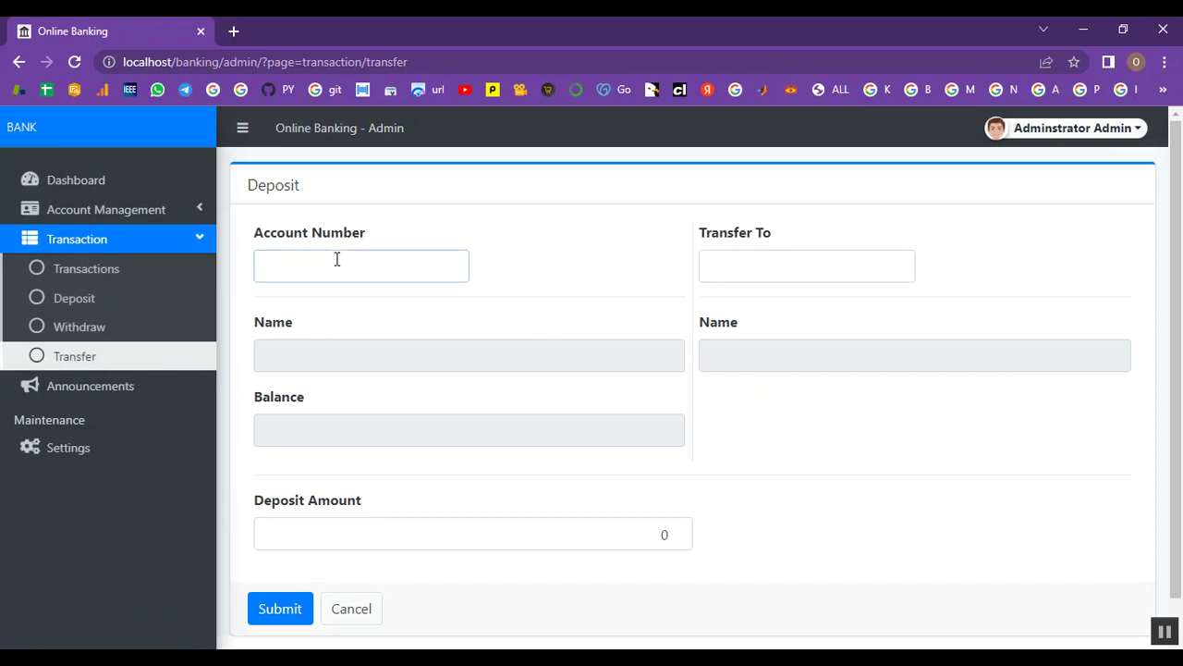
type("0")
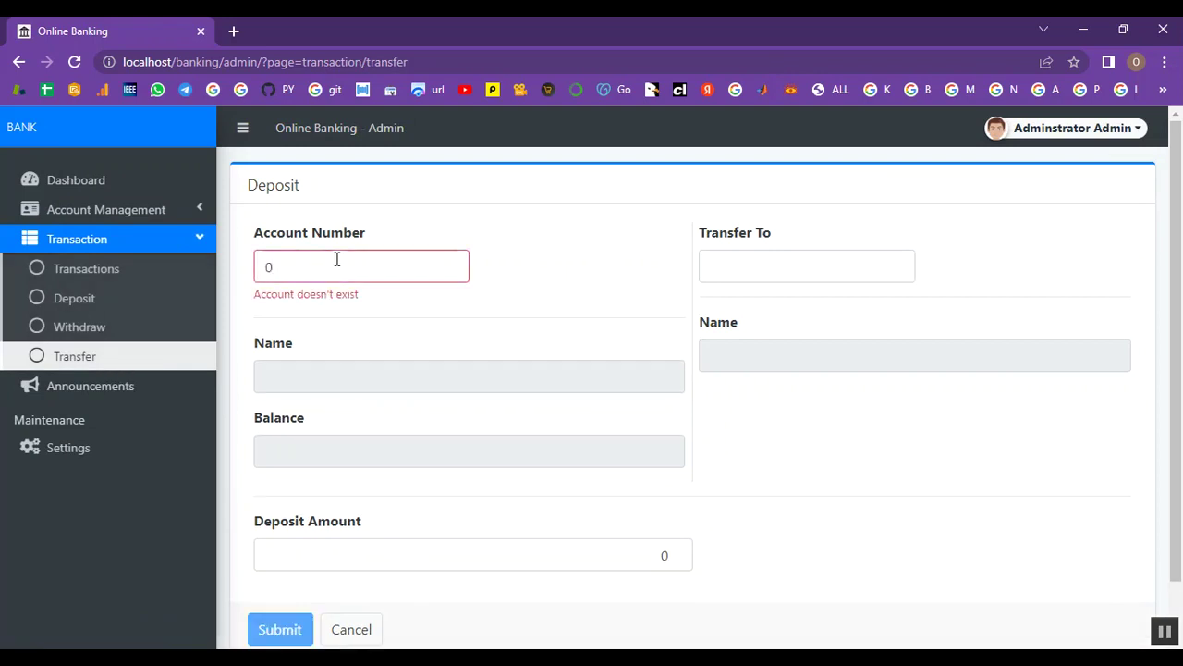
type("9890767")
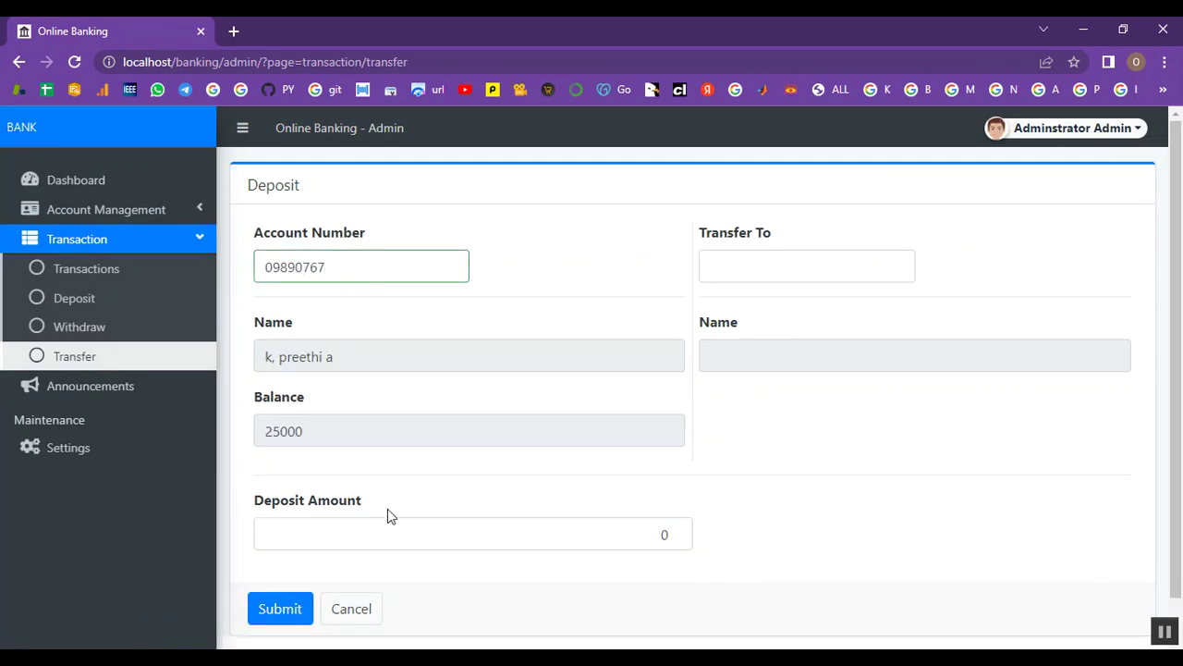
scroll(387, 509, "down", 1)
left_click(667, 492)
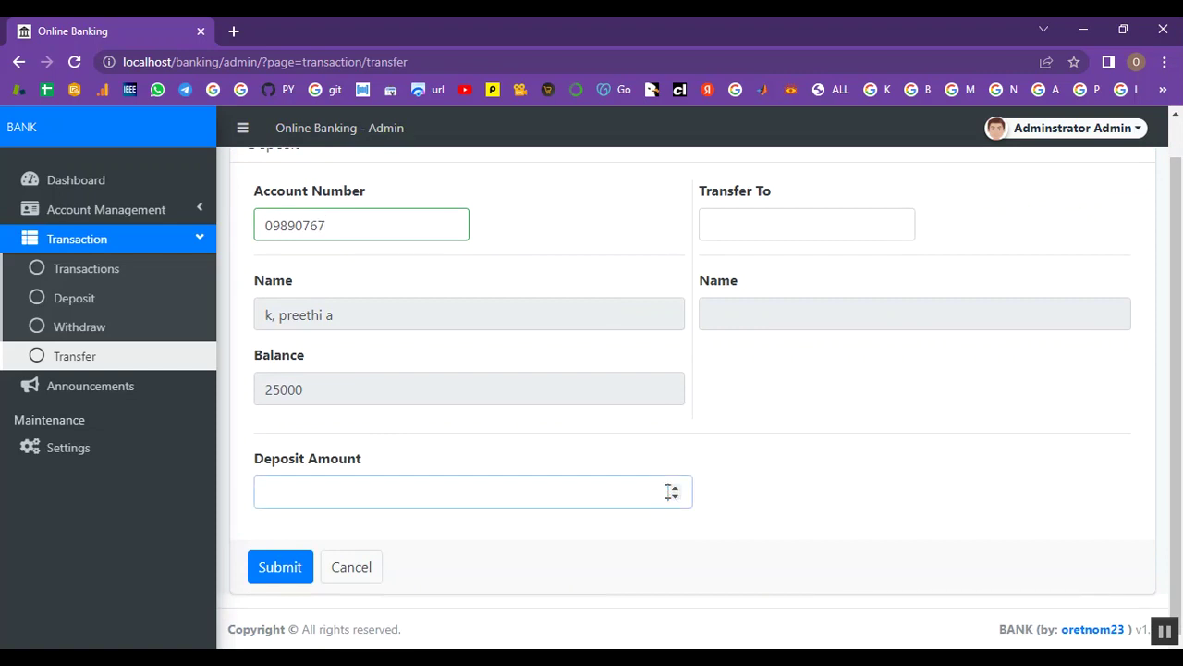
type("5000")
left_click(722, 222)
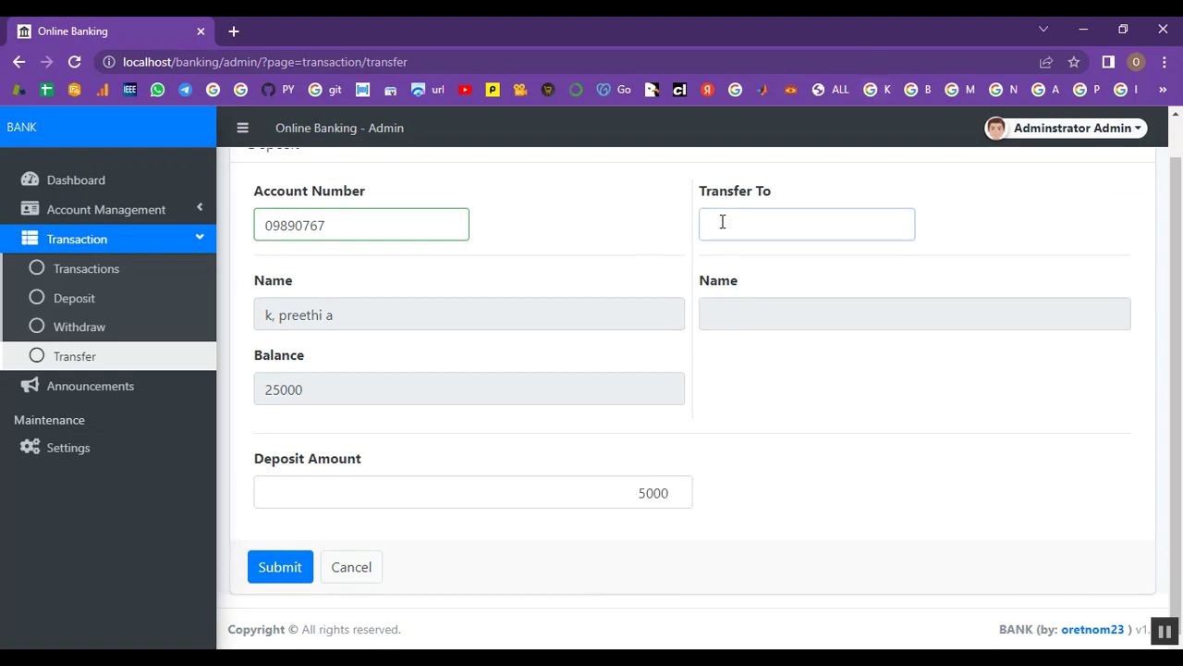
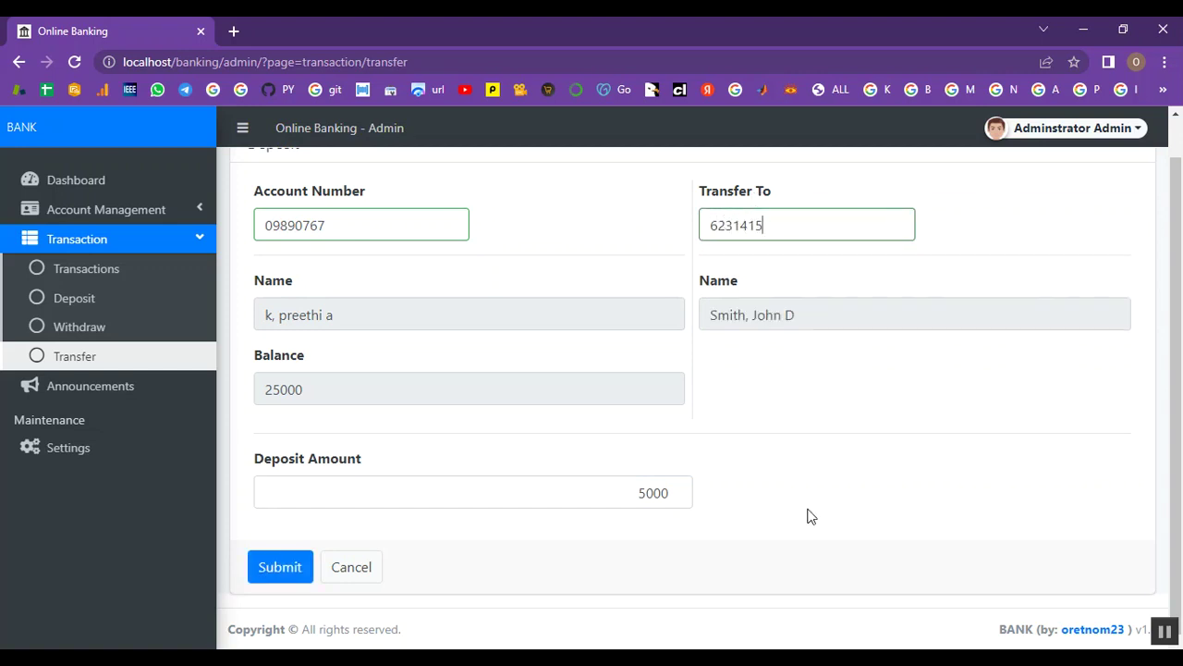
left_click(305, 573)
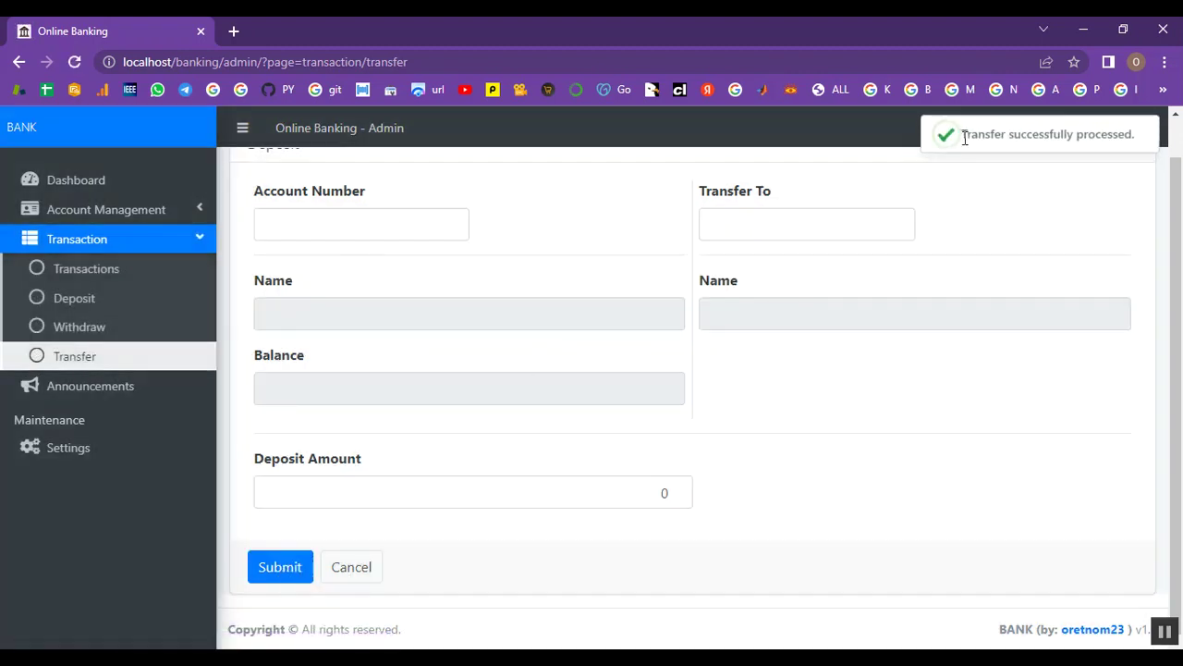
left_click_drag(967, 134, 1136, 136)
Create an announcement titled 'Amount' with the body 'Transaction'
left_click(111, 390)
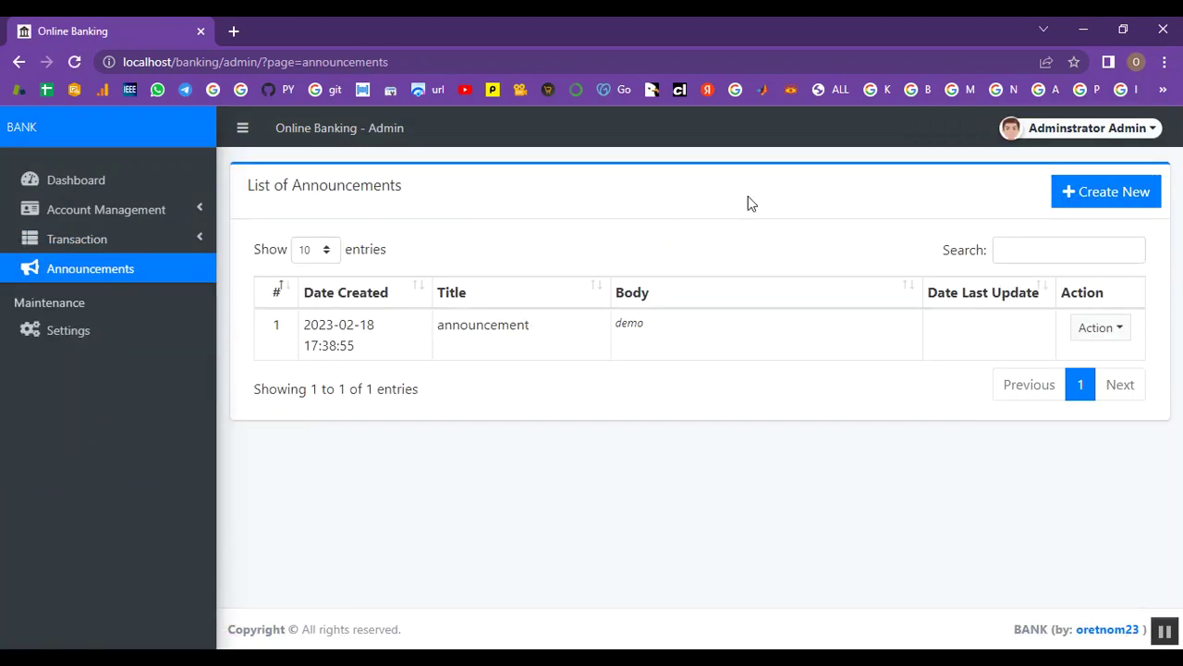
left_click(1106, 196)
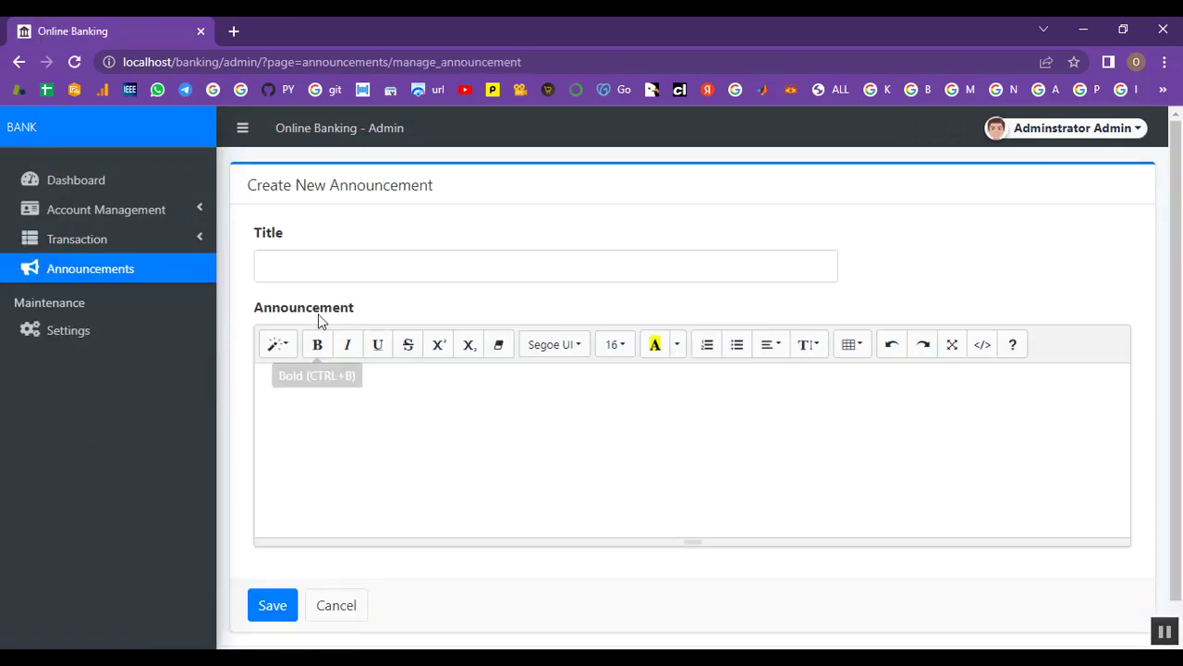
left_click(335, 278)
type("Amount")
left_click(305, 400)
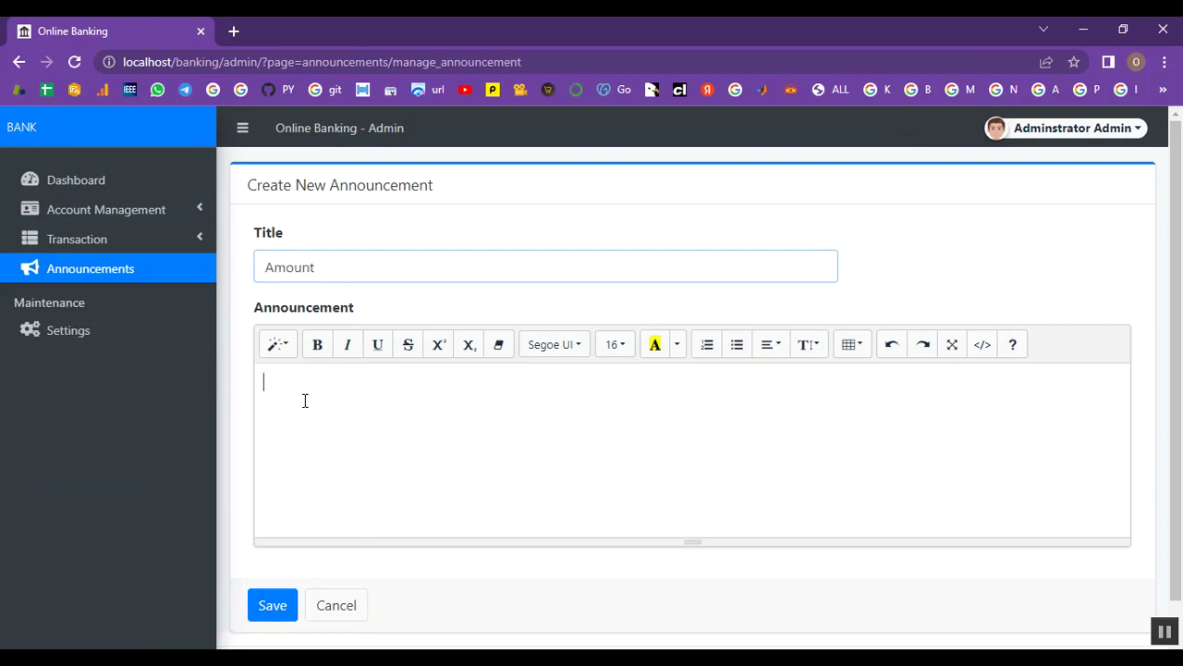
type("Transaction")
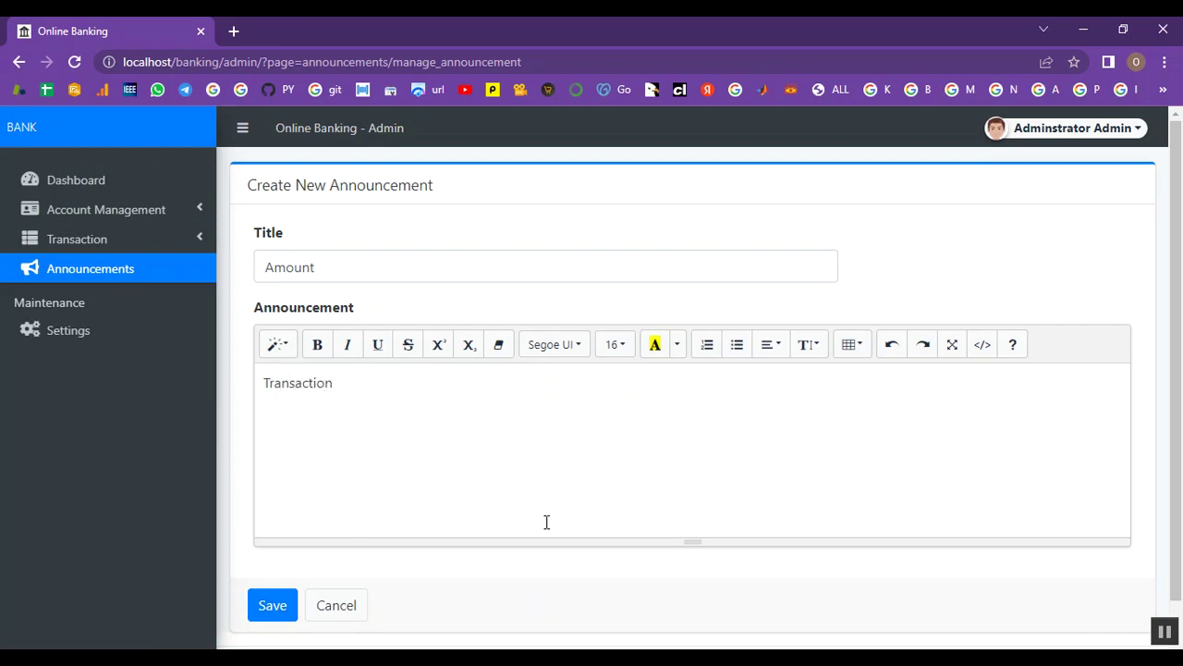
left_click(265, 609)
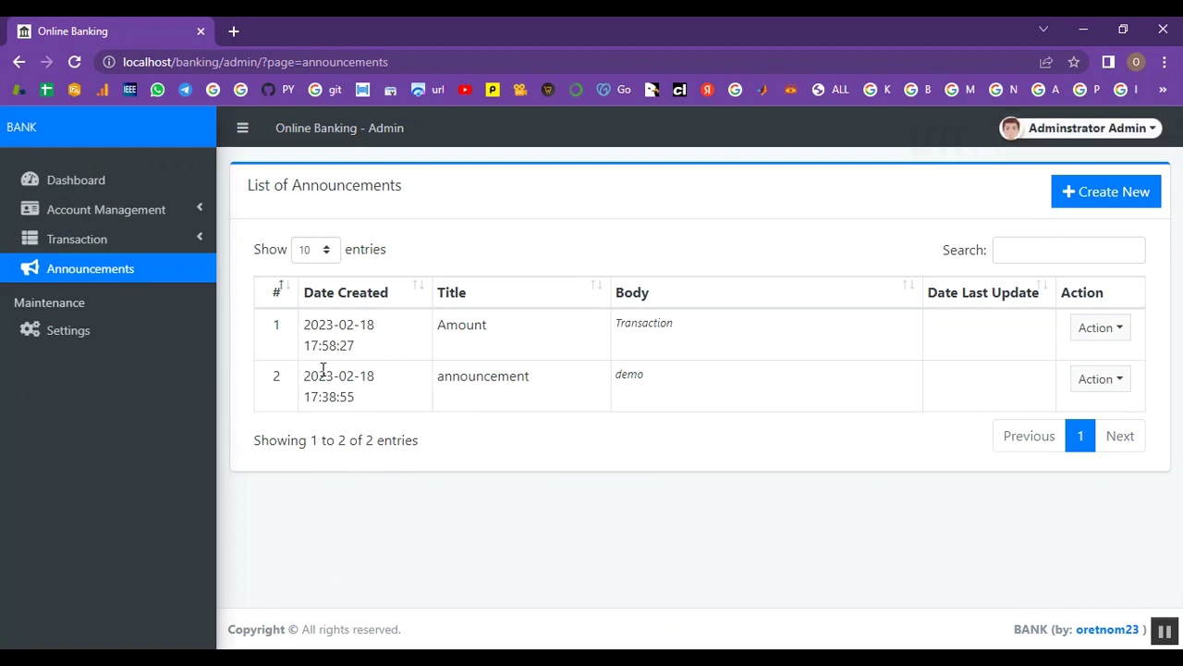
left_click(1105, 330)
Check the accounts list (3 accounts), then log out of the admin panel
left_click(1107, 330)
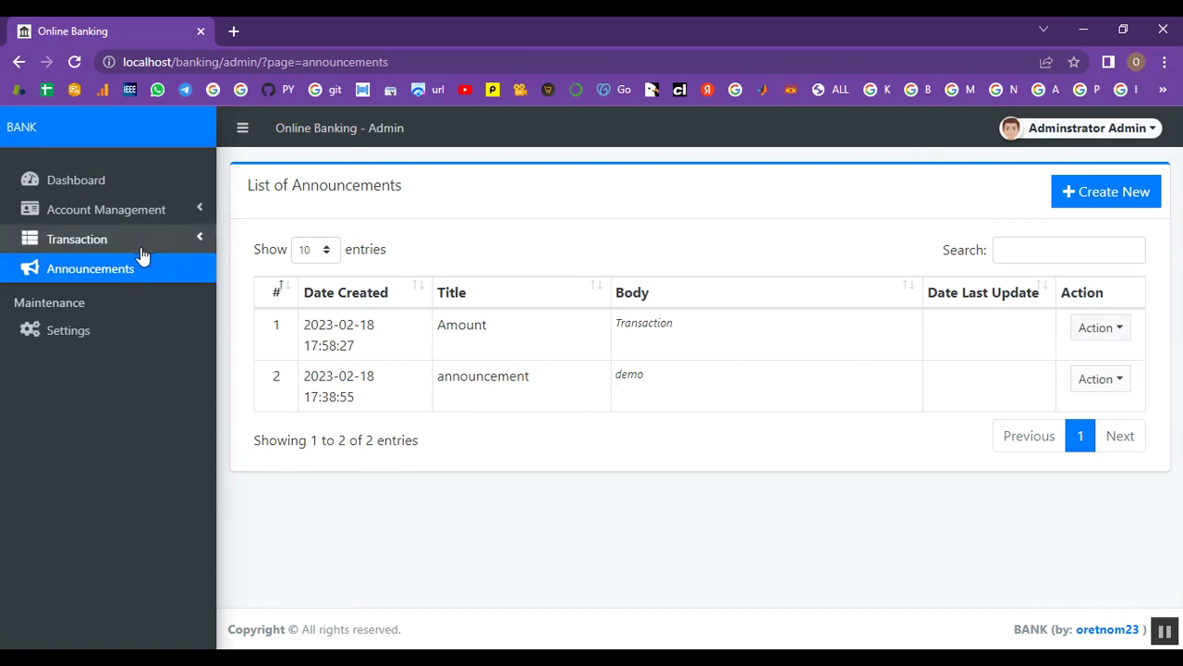
left_click(135, 209)
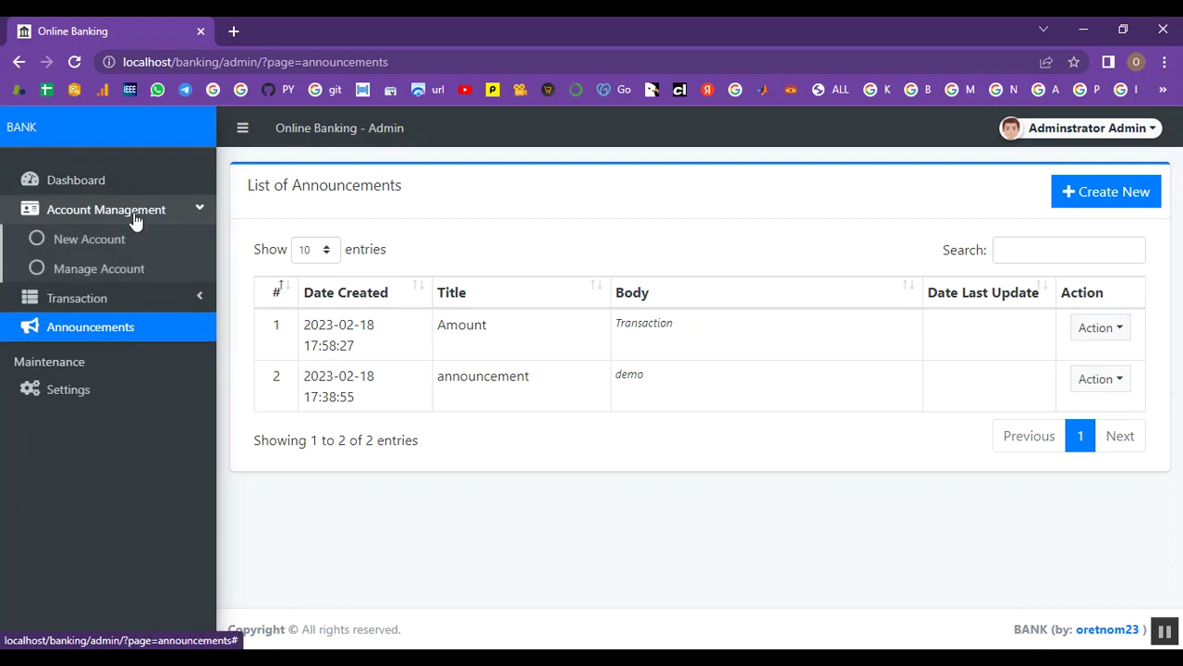
left_click(116, 268)
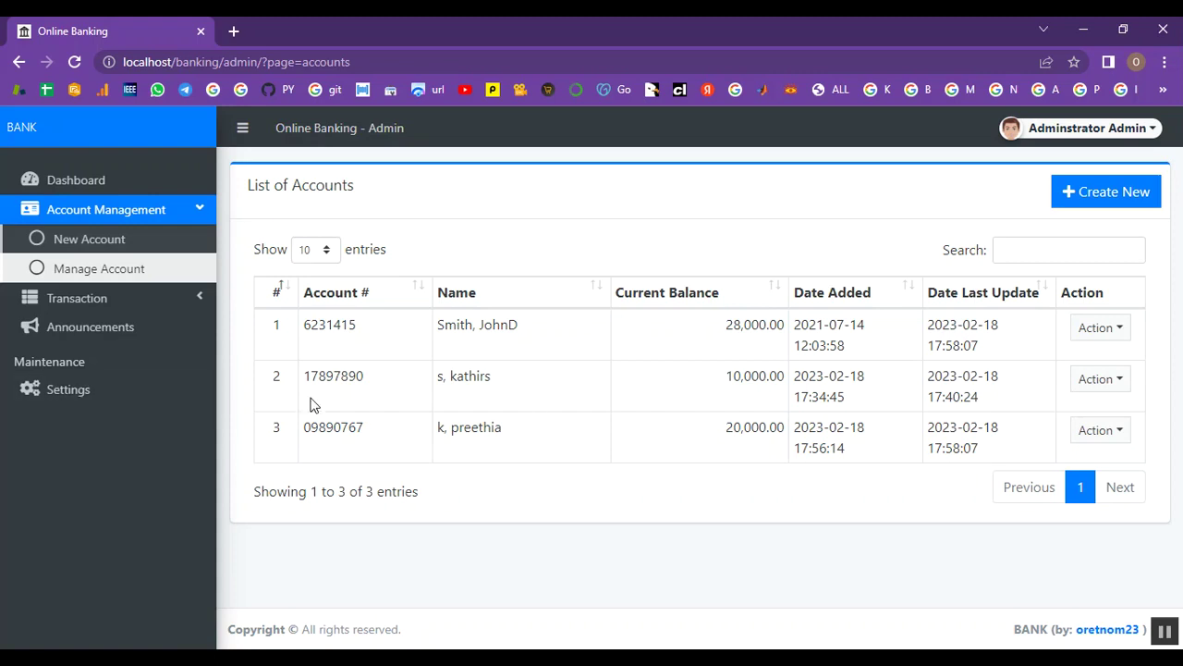
left_click(1100, 134)
left_click(1091, 205)
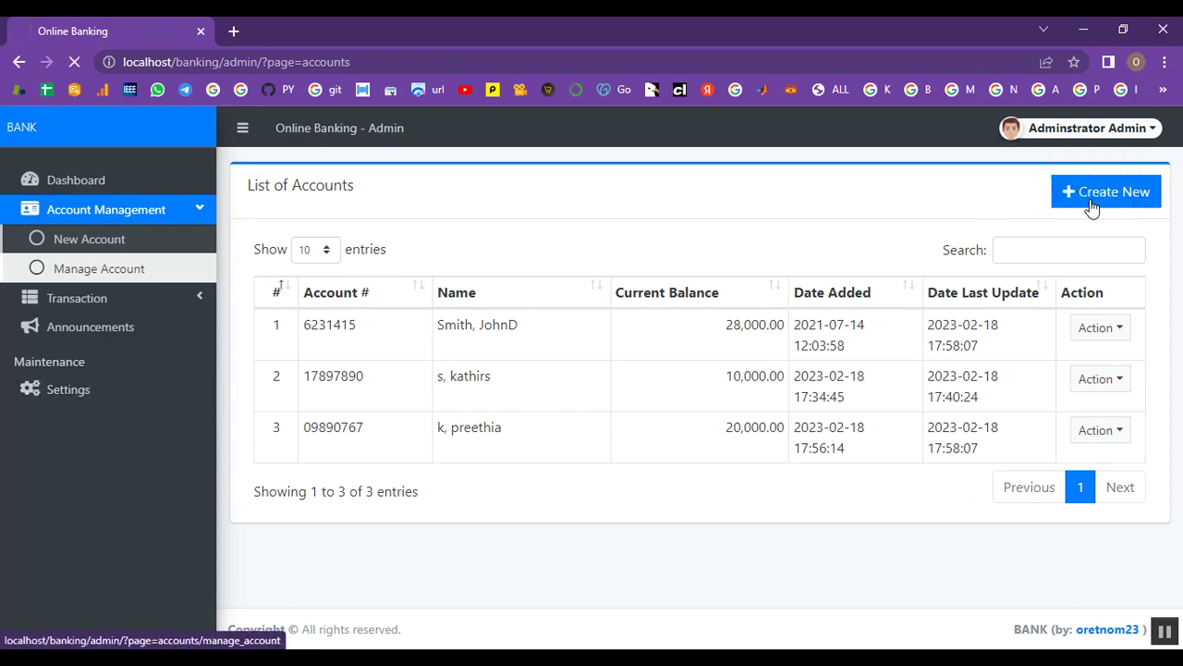
left_click_drag(313, 62, 225, 65)
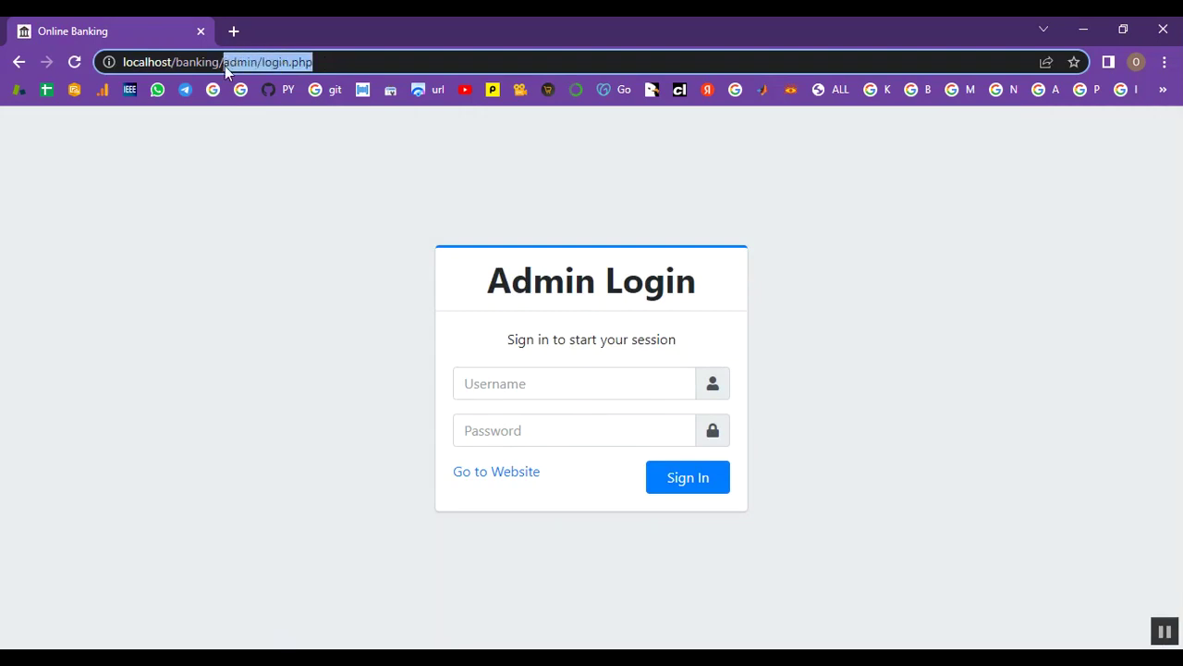
Go to the client site and log in with the customer's e-mail and password
key("BackSpace")
key("Return")
scroll(695, 264, "down", 2)
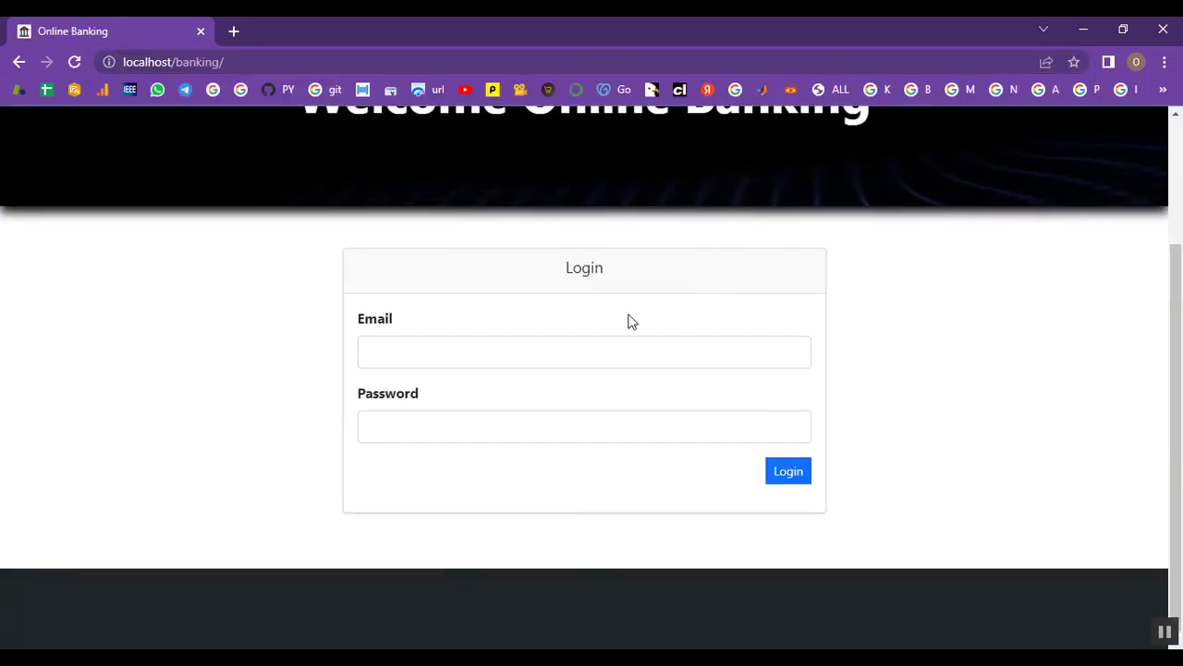
left_click(488, 357)
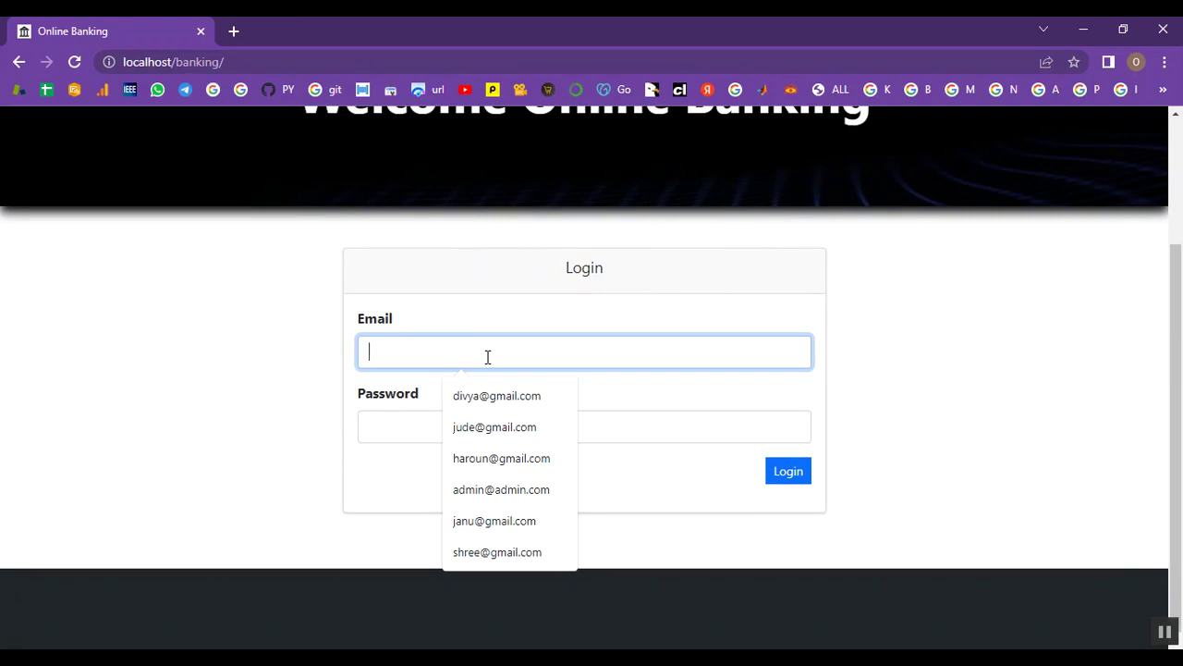
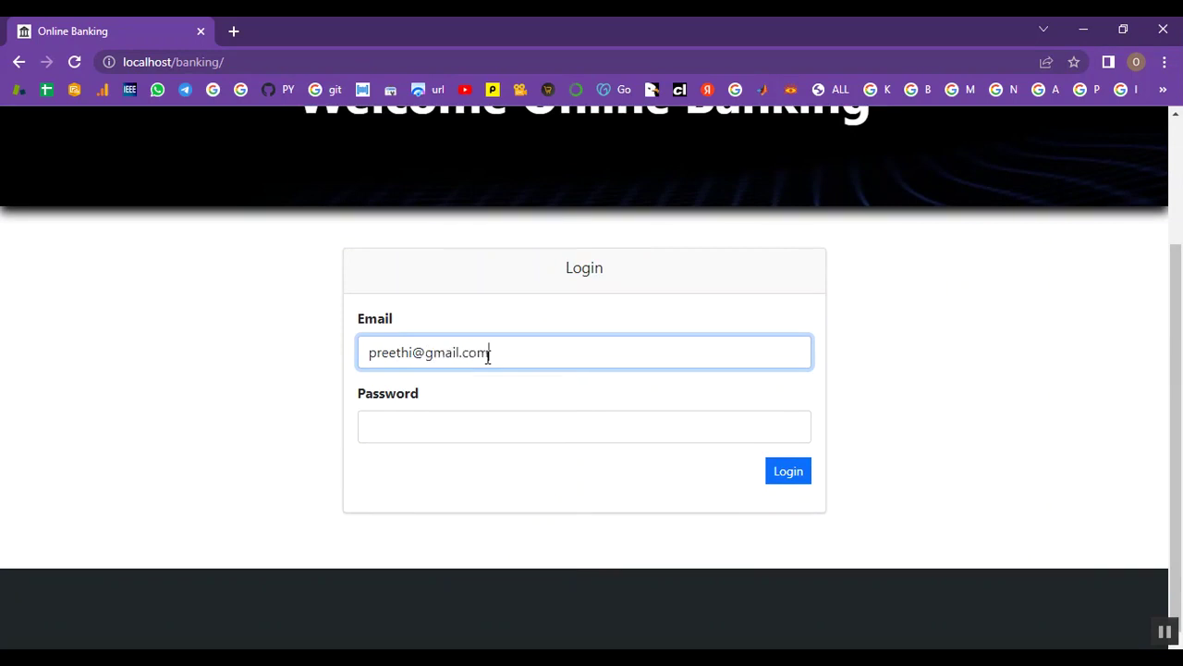
left_click(440, 429)
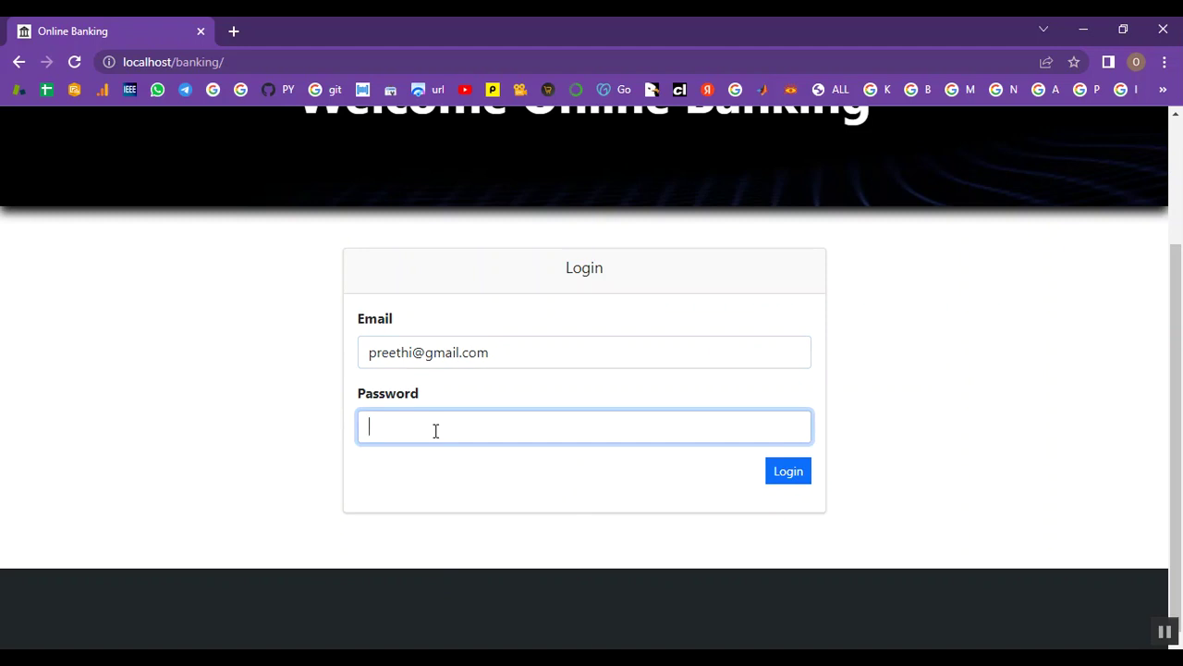
type("••••••••")
left_click(789, 470)
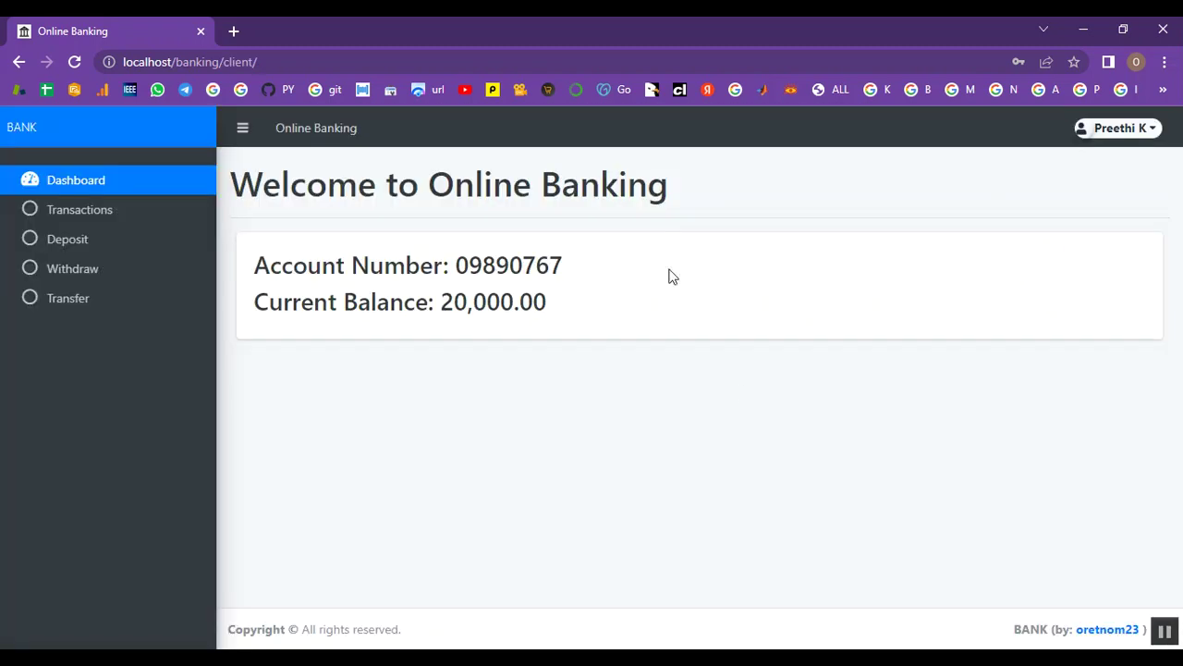
Check the 20,000.00 balance, then open the account's four-entry transaction history
left_click_drag(453, 262, 563, 261)
left_click_drag(442, 302, 560, 311)
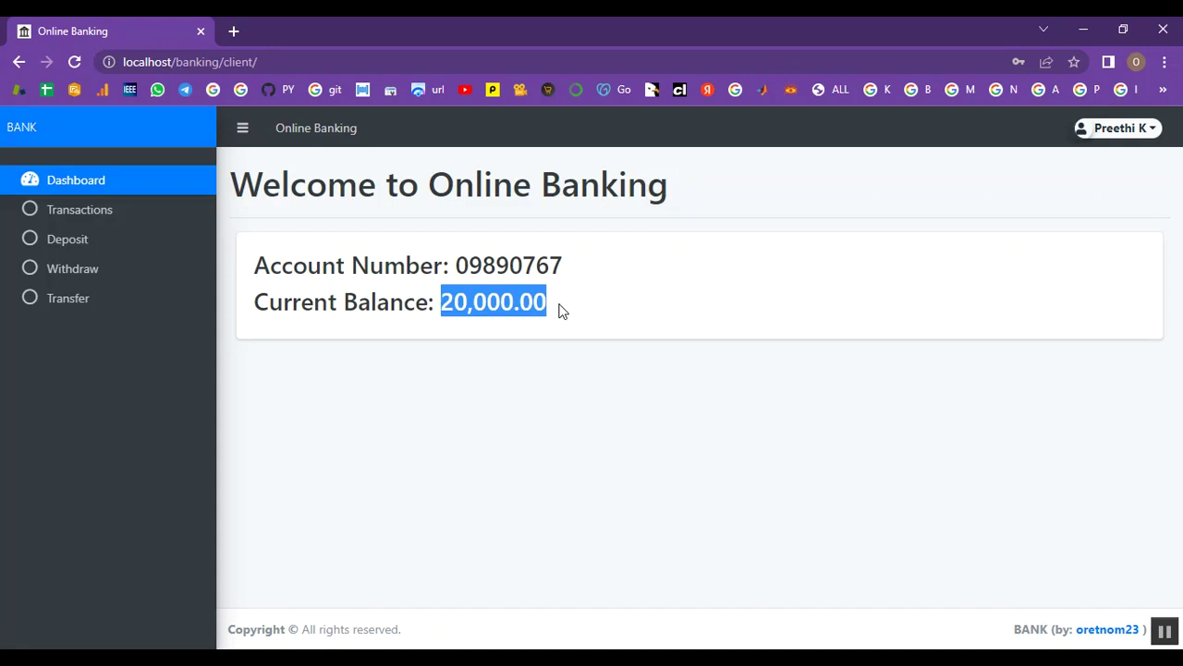
left_click(561, 312)
left_click(84, 219)
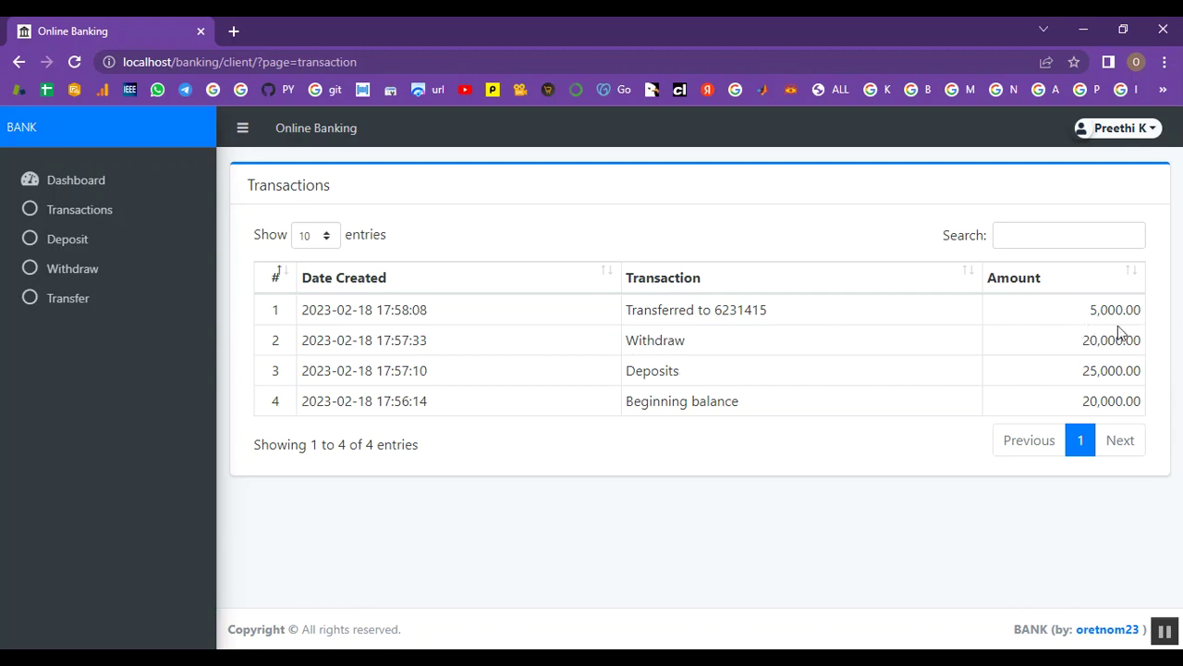
Deposit 12000, raising the balance to 32,000, and check the success message
left_click(78, 242)
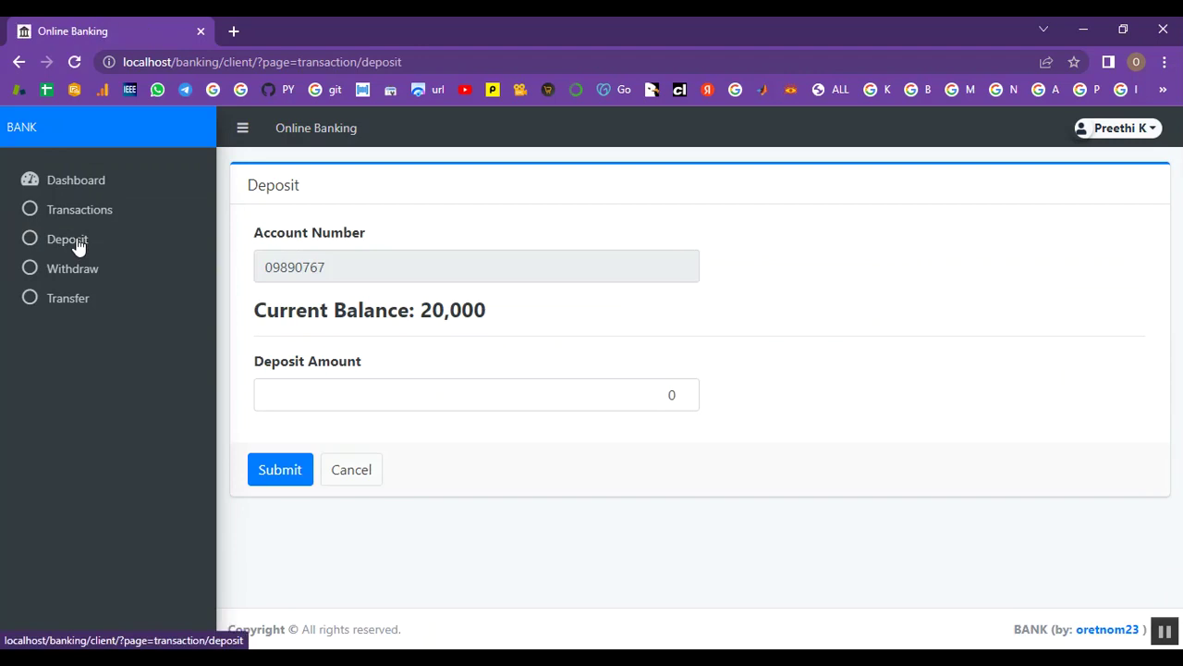
left_click(317, 392)
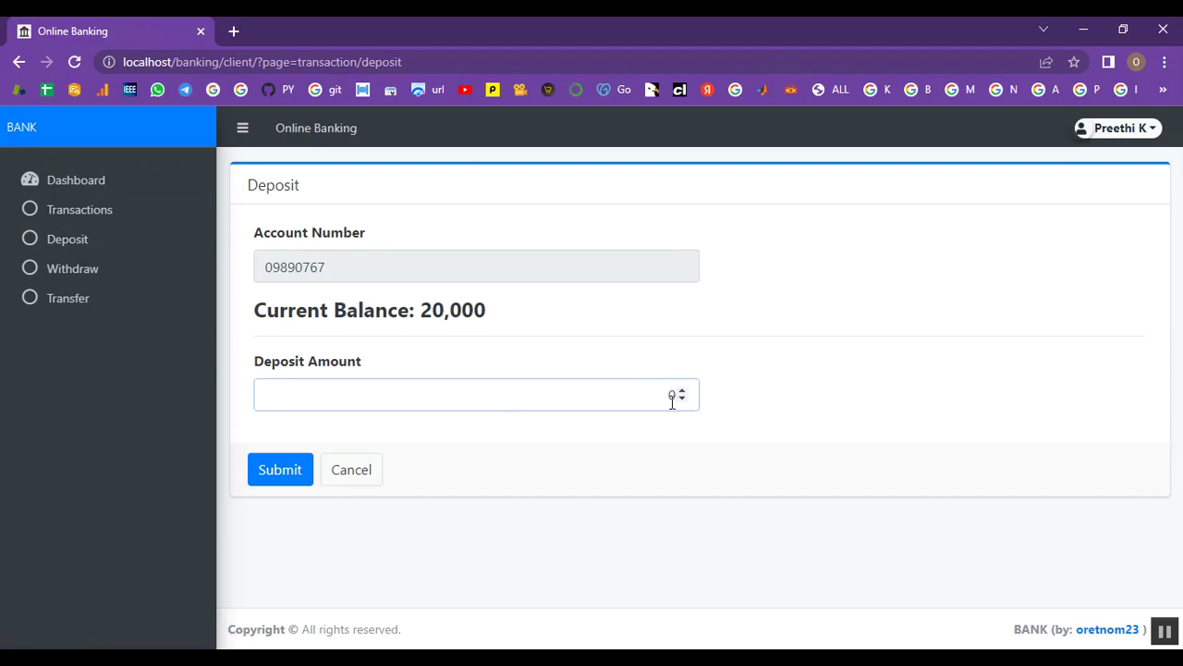
type("12000")
left_click(305, 471)
left_click_drag(424, 314, 494, 312)
left_click(493, 311)
left_click_drag(1004, 135, 1155, 136)
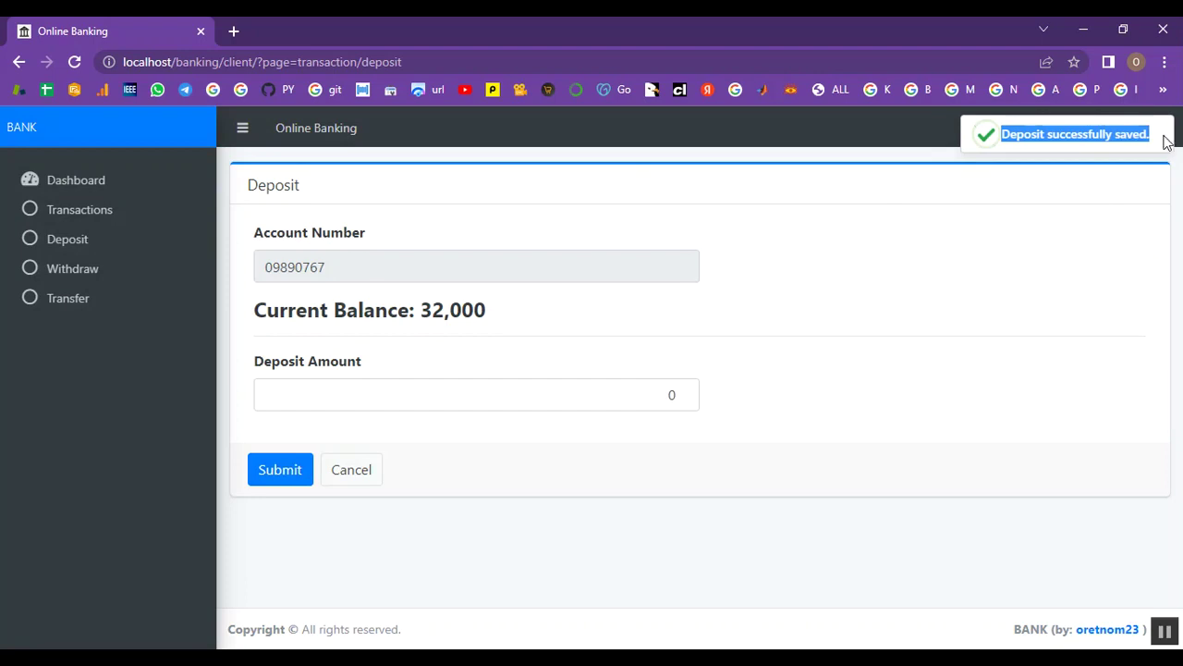
Withdraw 30000, leaving a balance of 2,000, and check the success message
left_click(91, 280)
left_click(606, 397)
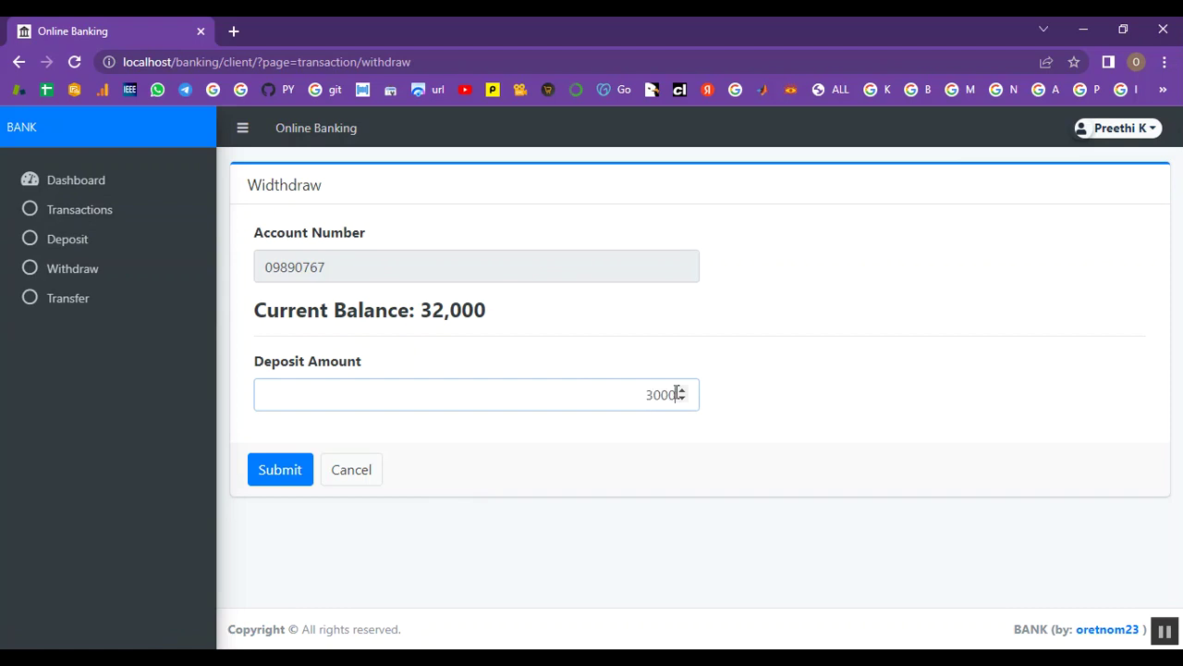
left_click(286, 471)
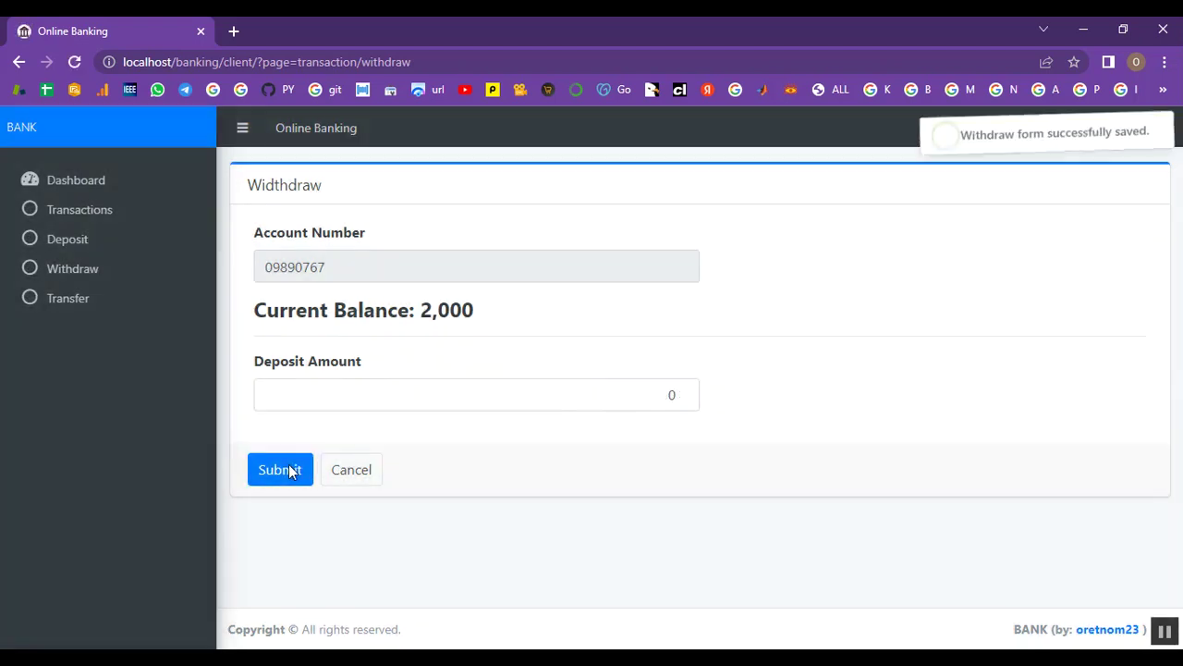
double_click(443, 311)
left_click(483, 317)
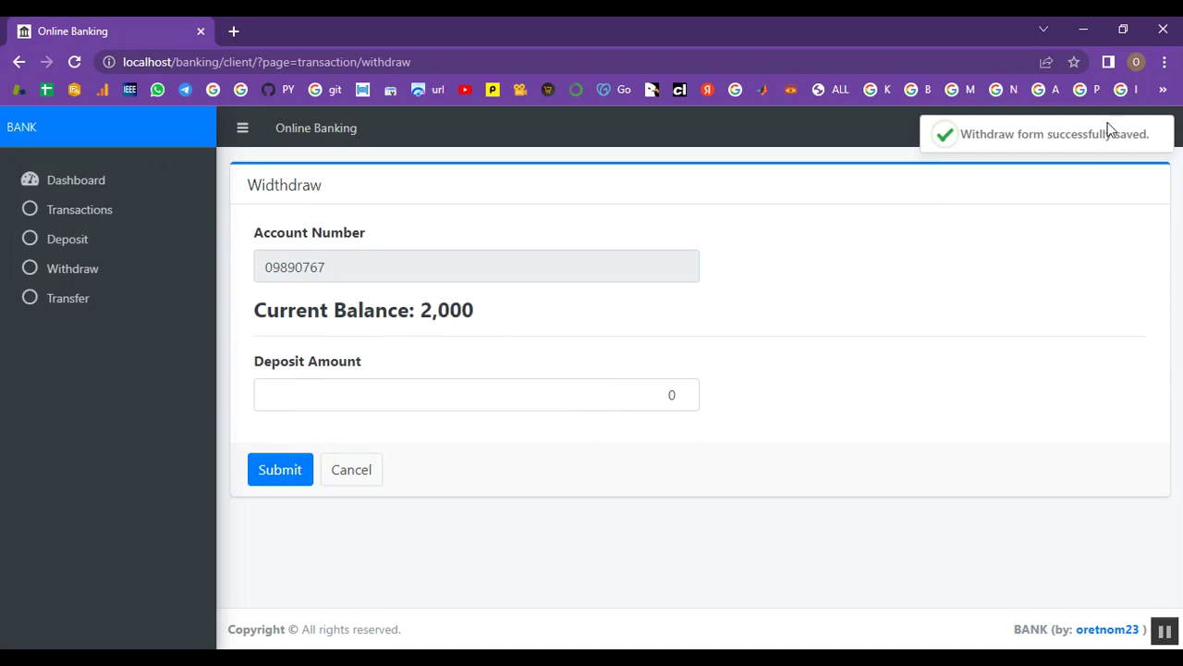
left_click_drag(962, 135, 1154, 139)
left_click(1154, 140)
Transfer 2000 to the recipient customer's account number and check the success message
left_click(77, 300)
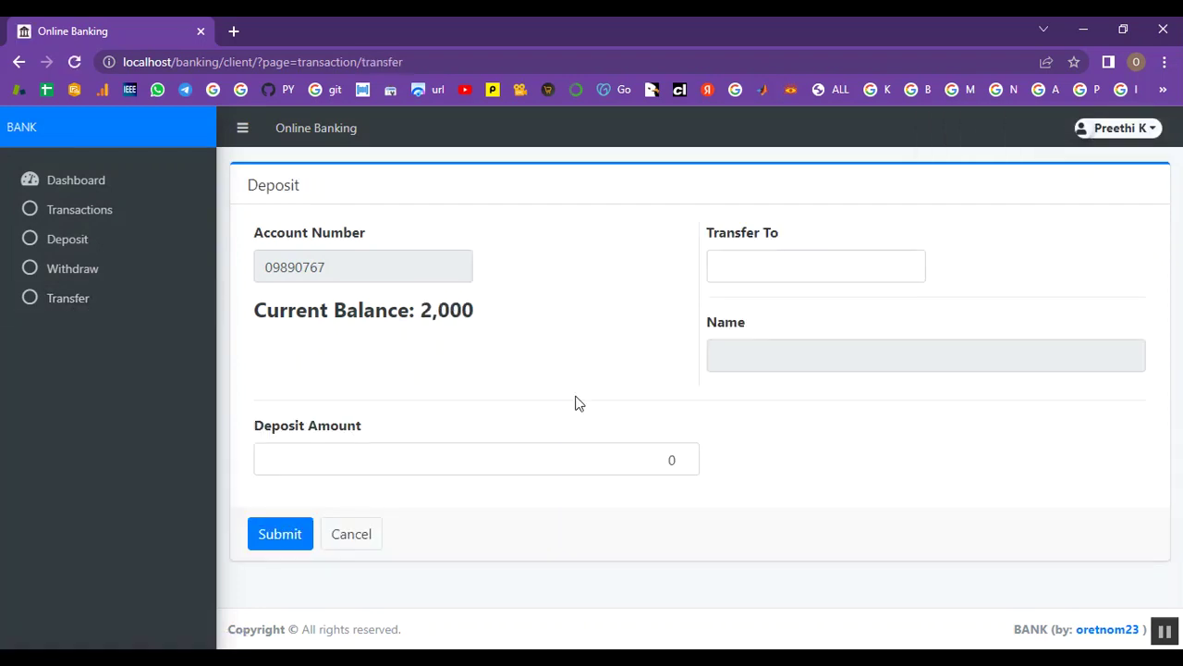
left_click(437, 450)
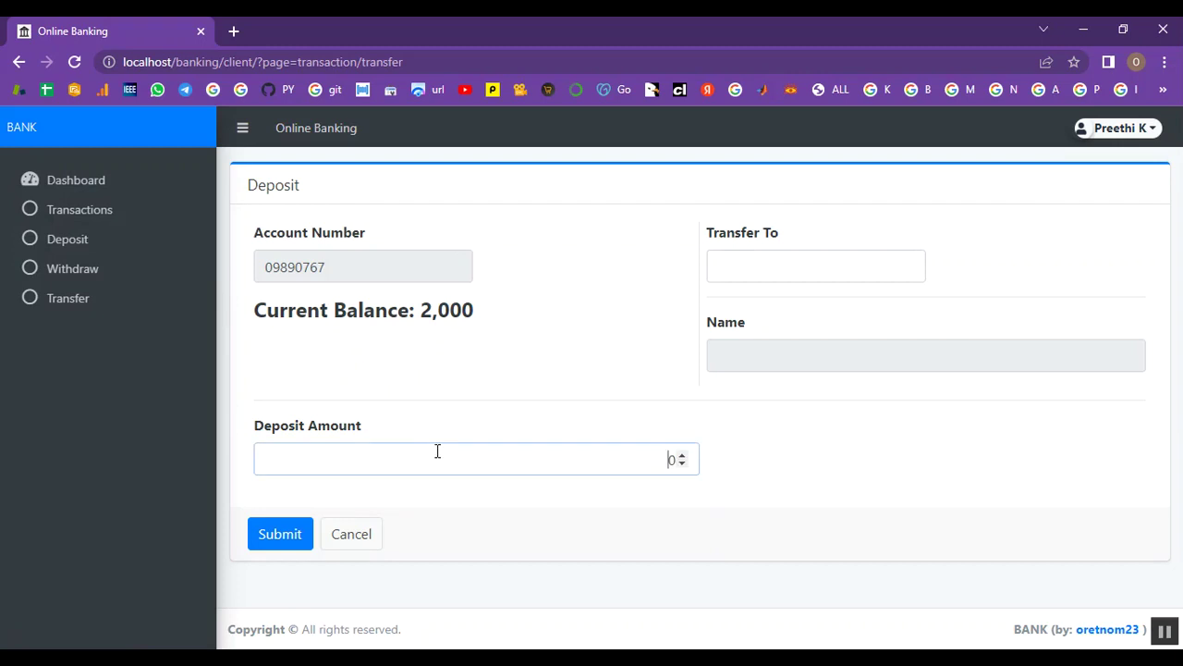
left_click(782, 256)
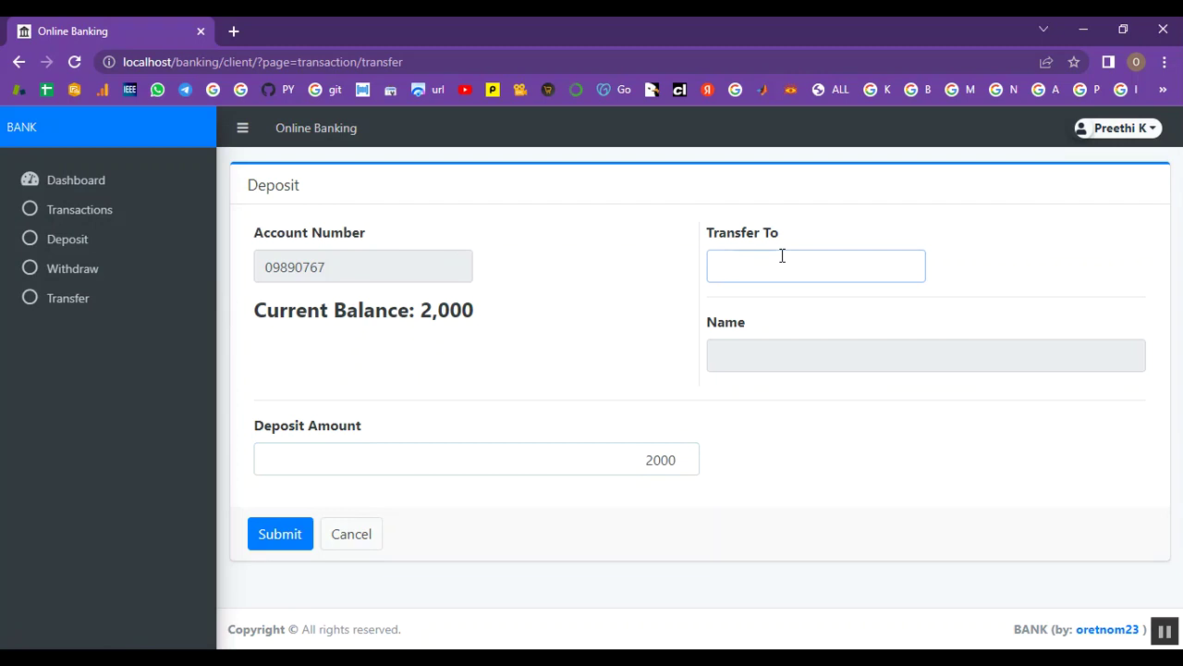
type("6")
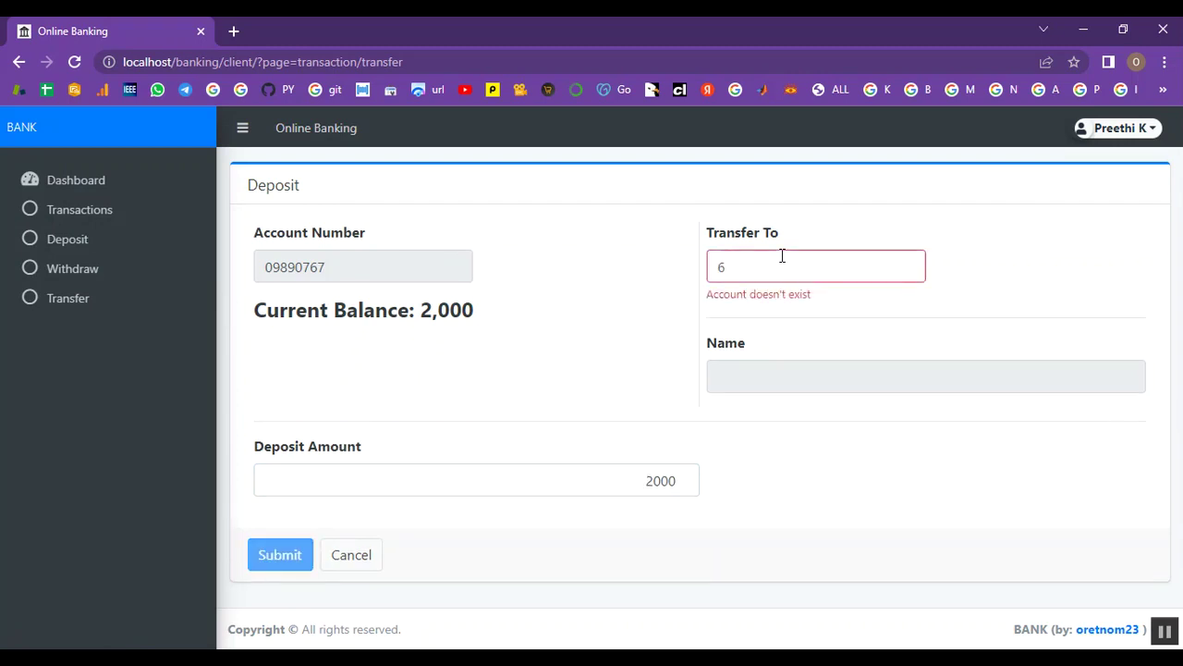
type("231415")
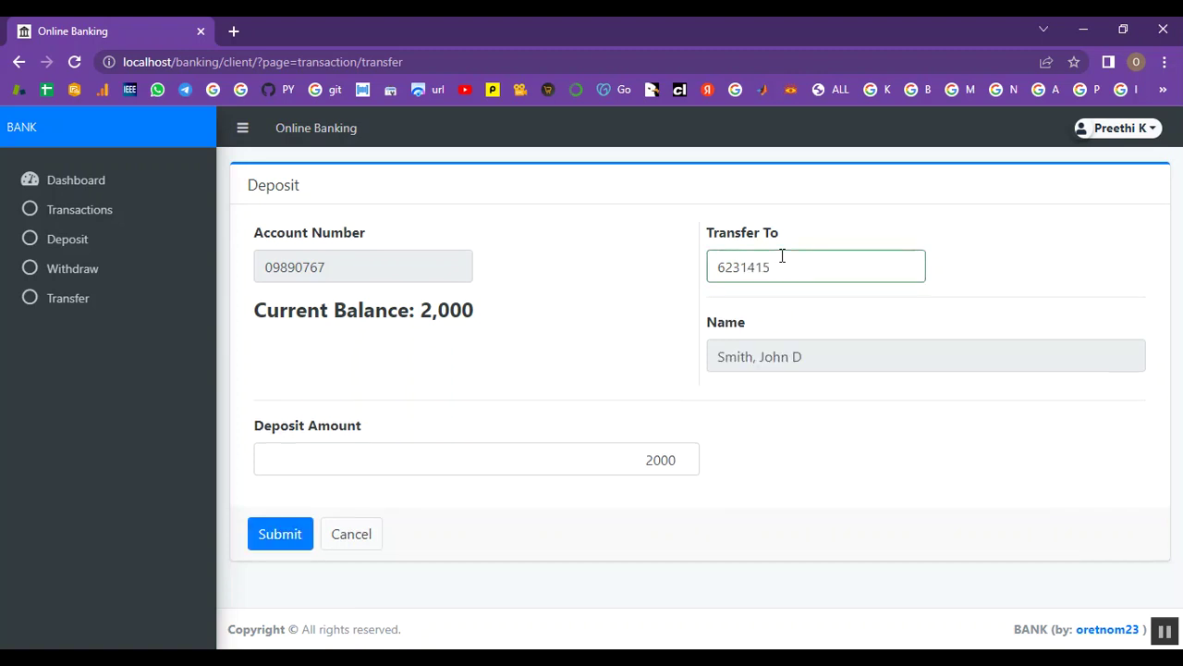
left_click(276, 543)
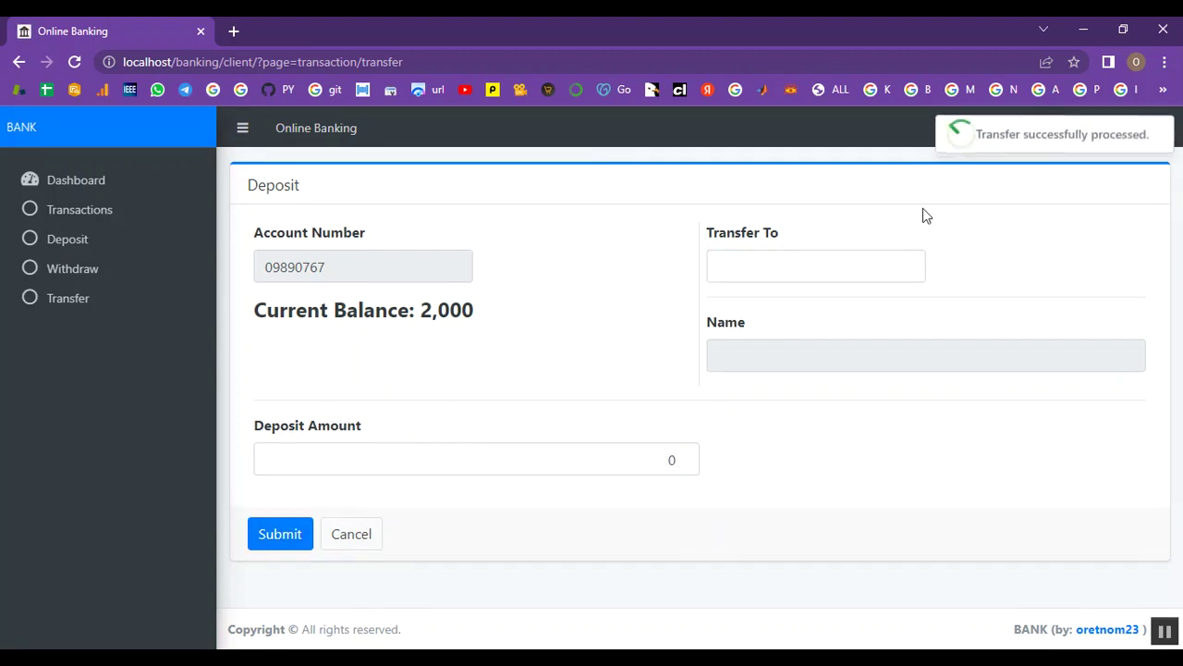
left_click_drag(979, 136, 1151, 136)
left_click(803, 450)
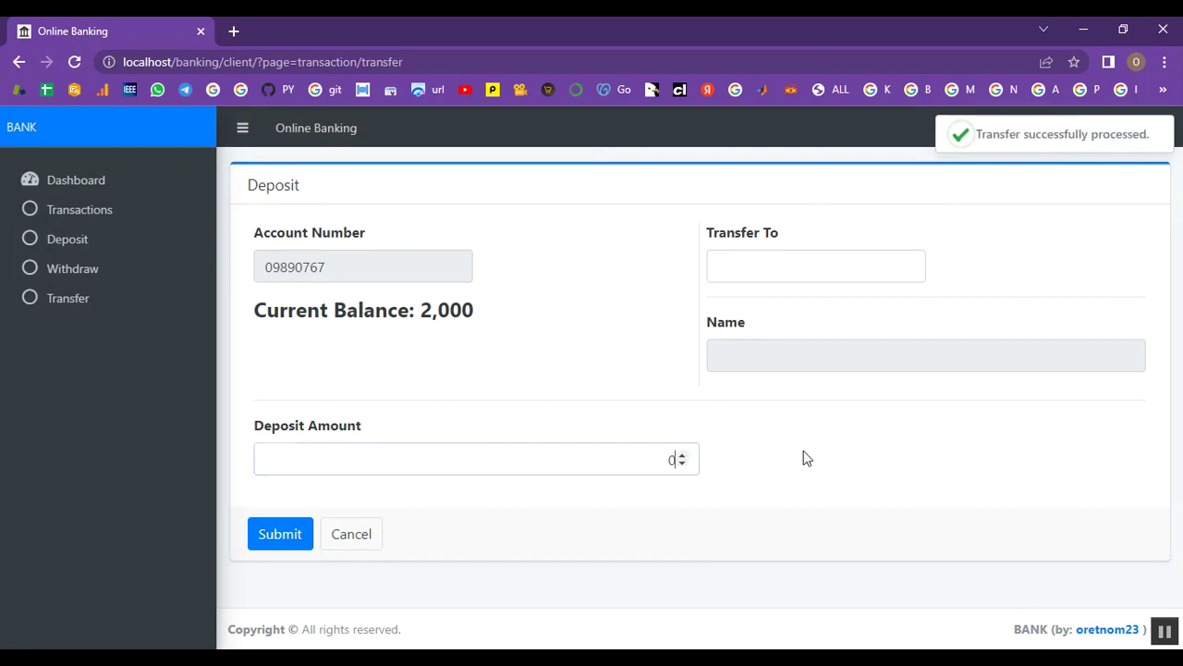
Return to the dashboard, then log out of the client account
left_click(66, 190)
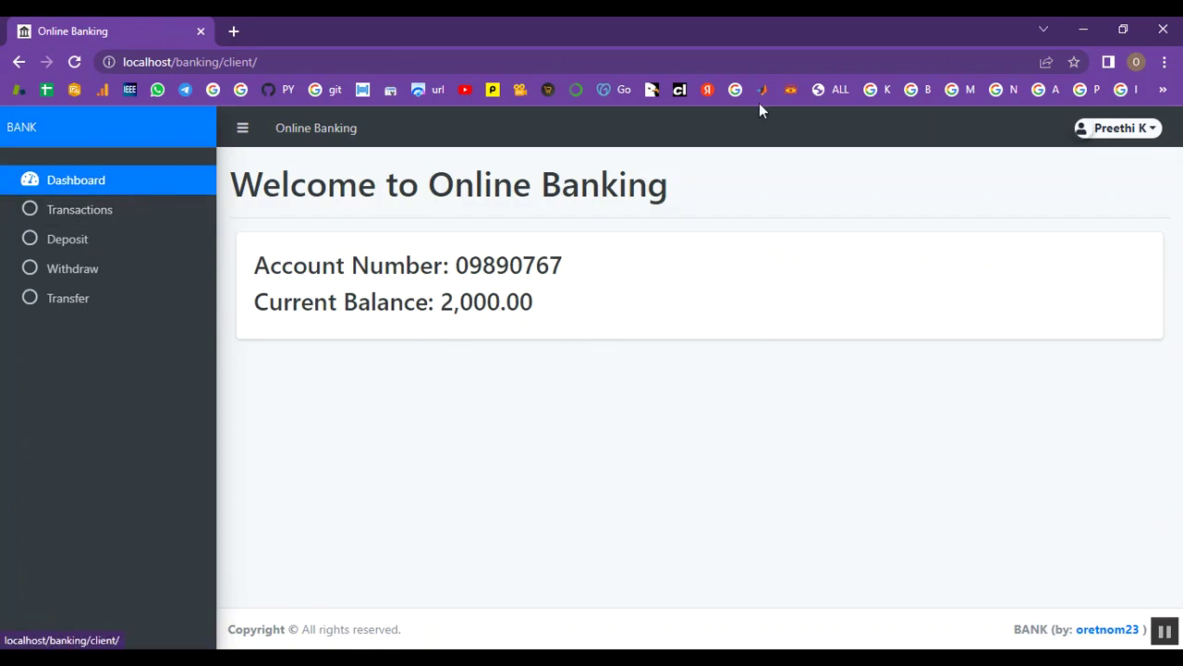
left_click(1119, 127)
left_click(1082, 206)
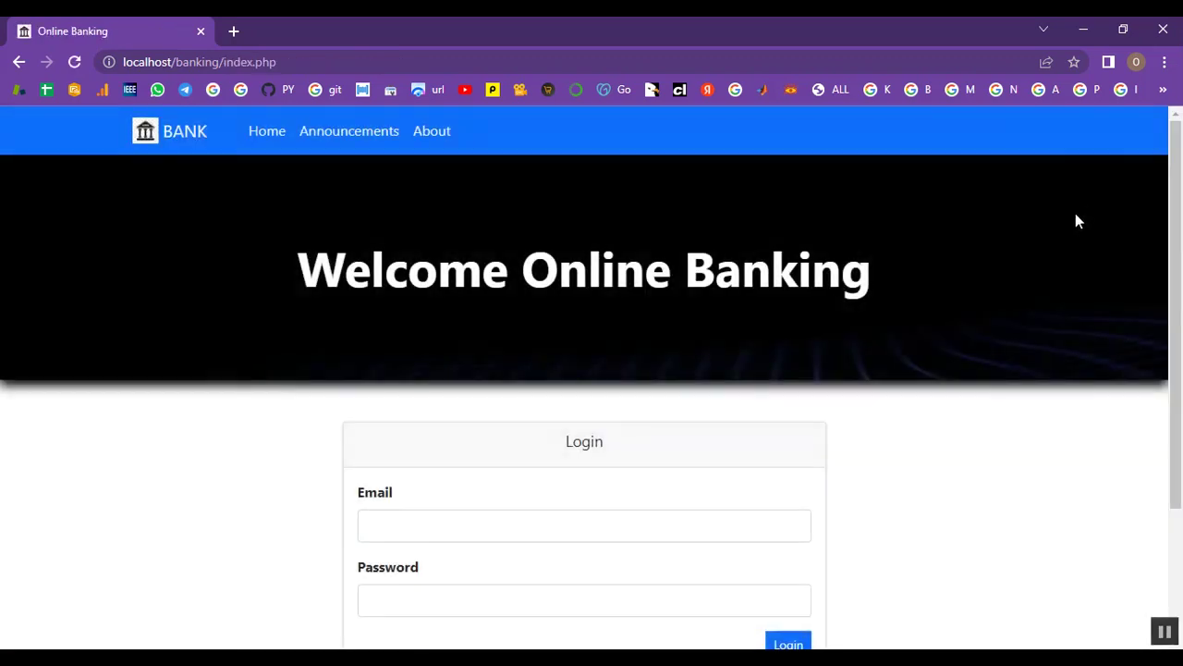